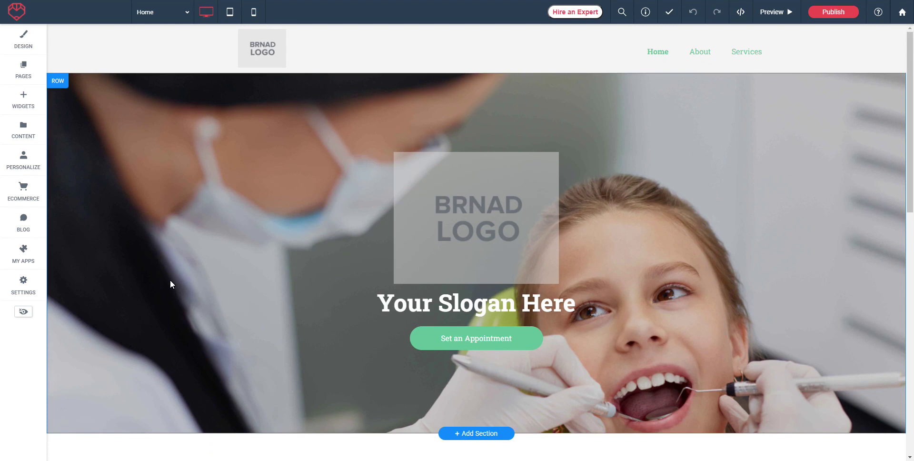
# Step: Scroll the Home page, then go to Services and browse the Service #1–#3 rows
pyautogui.scroll(-3, 253, 218)
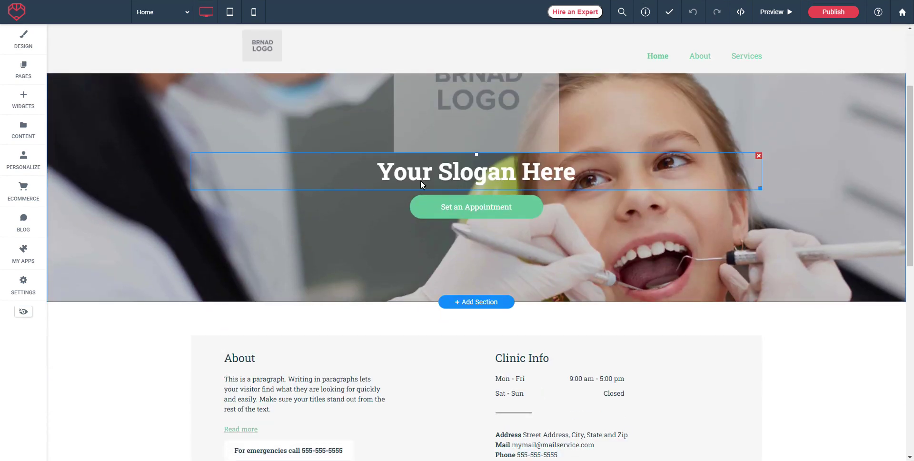
pyautogui.scroll(-3, 643, 190)
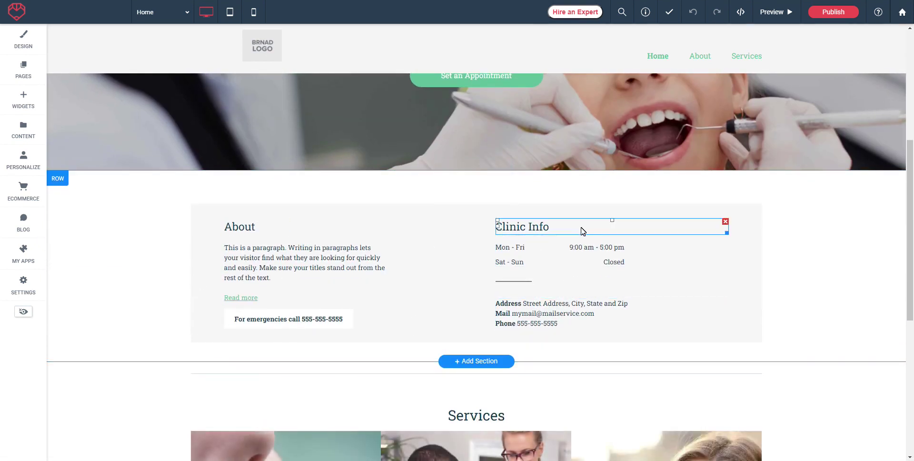
pyautogui.scroll(-3, 579, 300)
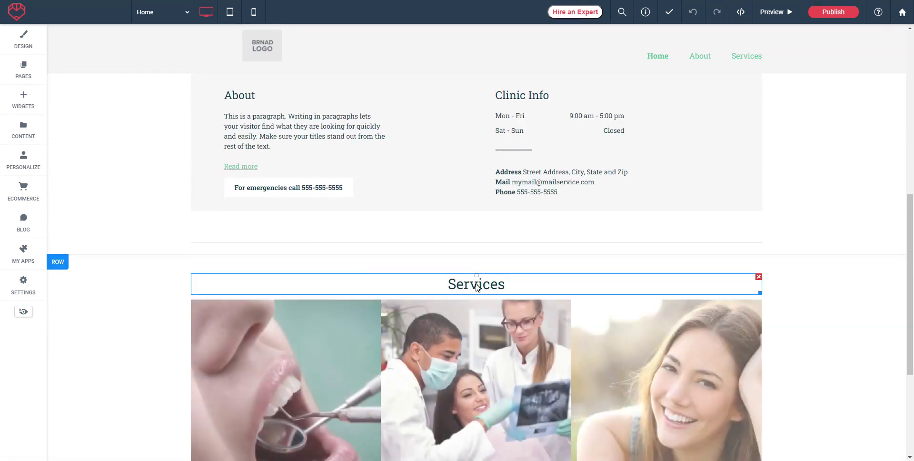
pyautogui.scroll(-4, 476, 287)
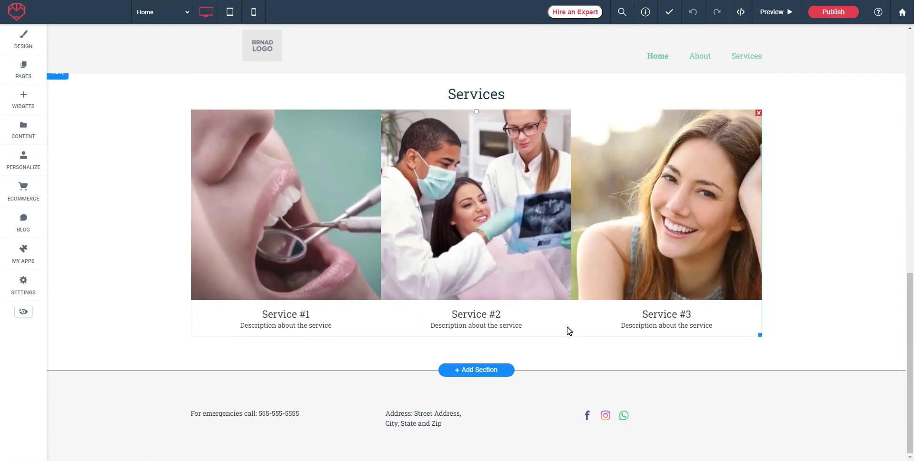
pyautogui.scroll(12, 505, 329)
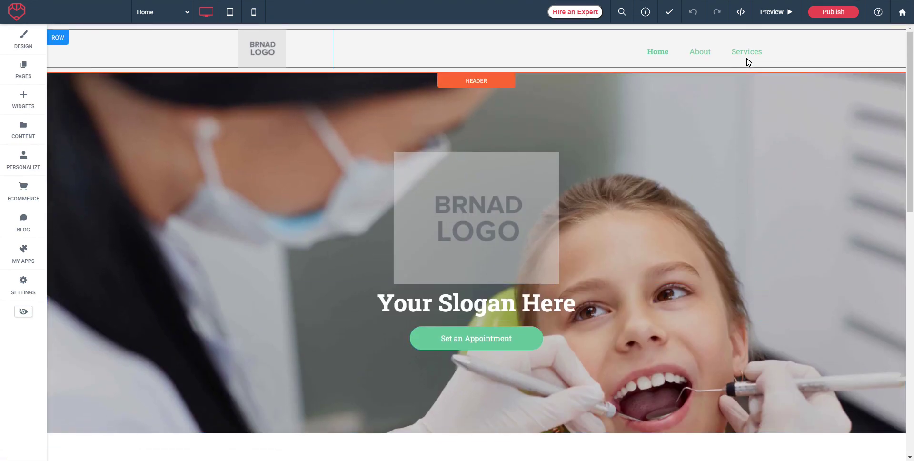
pyautogui.click(745, 53)
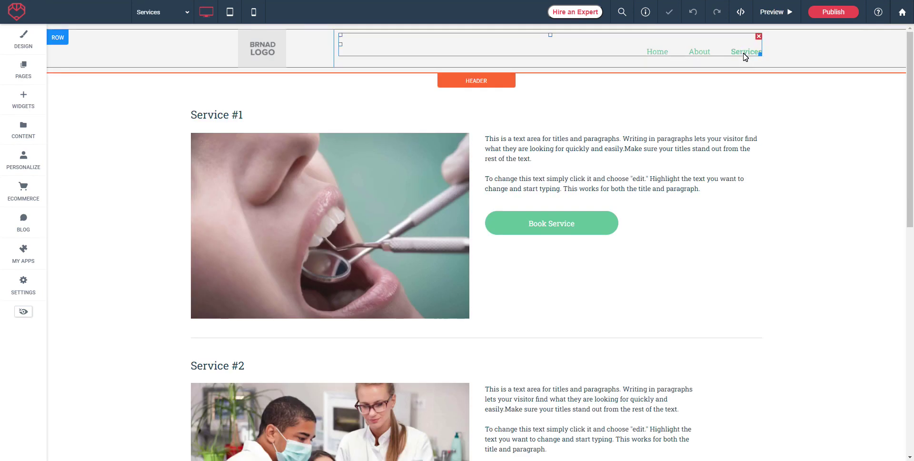
pyautogui.scroll(-1, 554, 357)
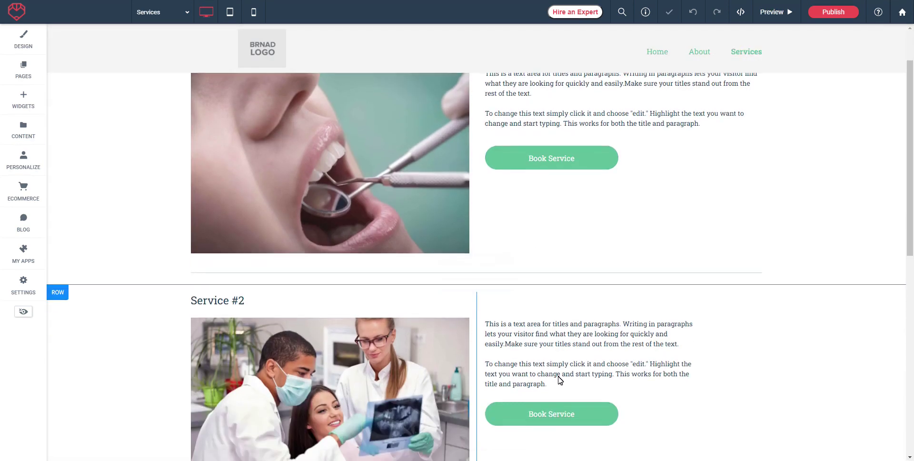
pyautogui.scroll(-5, 559, 379)
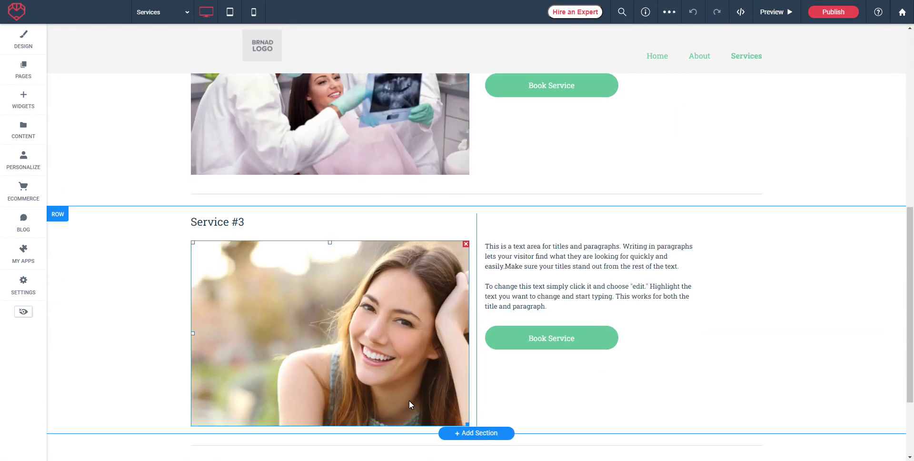
pyautogui.scroll(6, 409, 402)
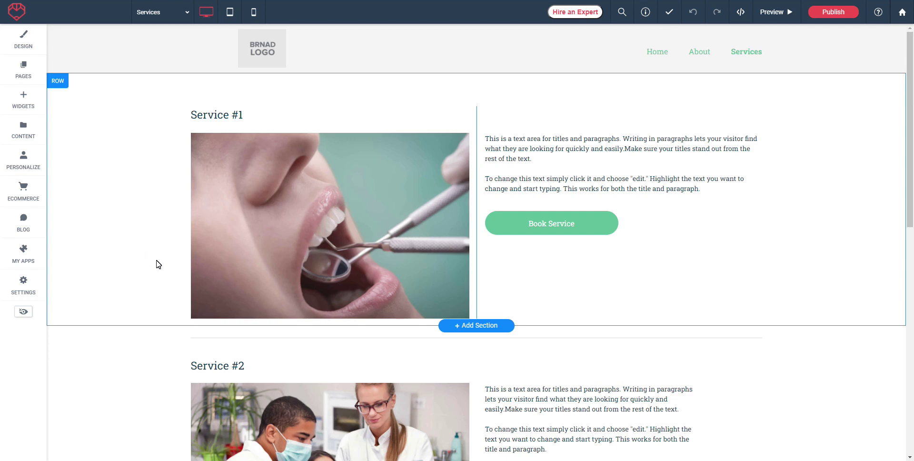
# Step: In Design > Global Text, review paragraph fonts and keep Roboto Slab
pyautogui.click(16, 46)
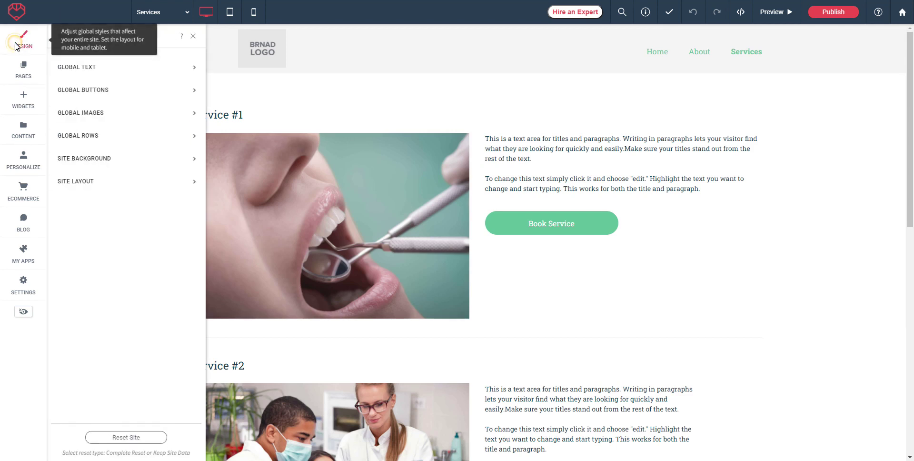
pyautogui.click(83, 70)
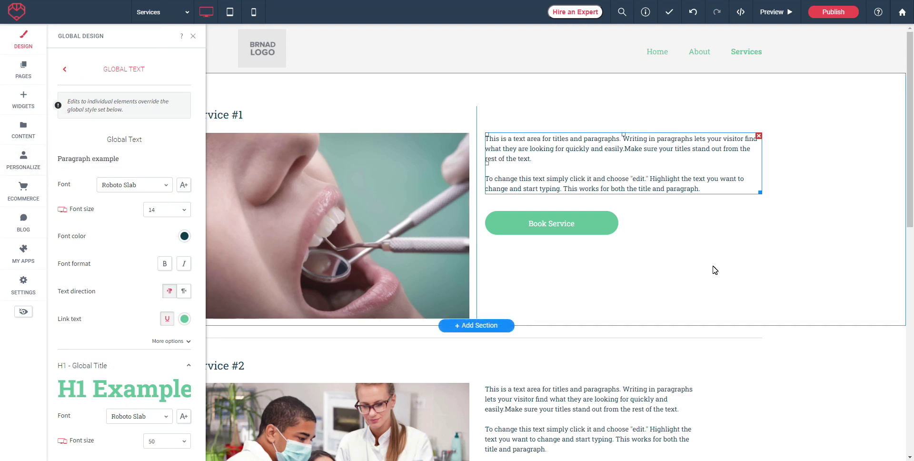
pyautogui.click(146, 188)
pyautogui.click(159, 157)
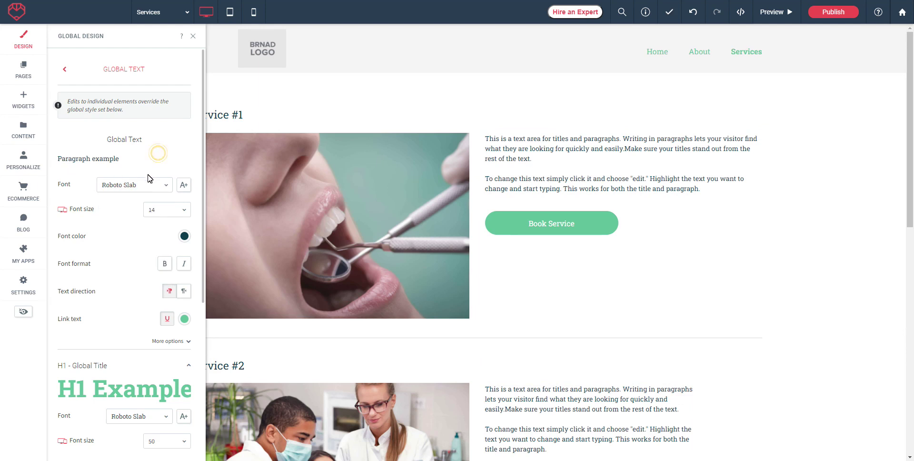
# Step: Set the global paragraph font size to 17, leaving the font colour unchanged
pyautogui.click(186, 213)
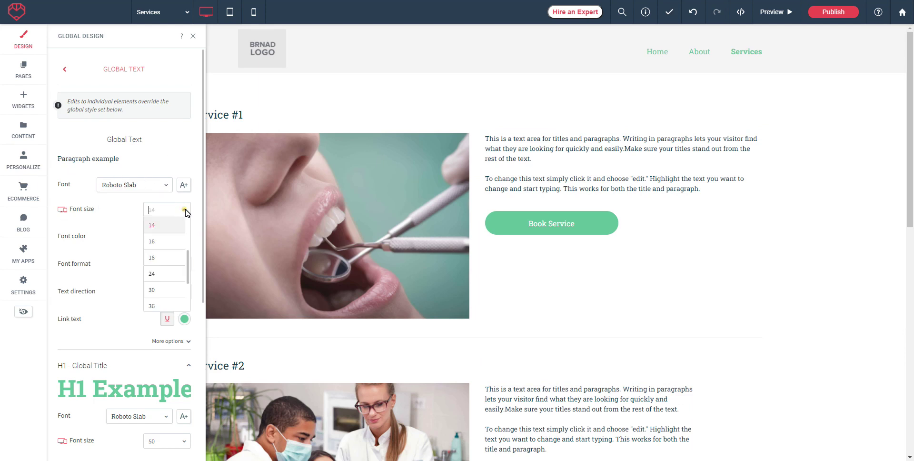
pyautogui.click(157, 260)
pyautogui.write('7')
pyautogui.press('Return')
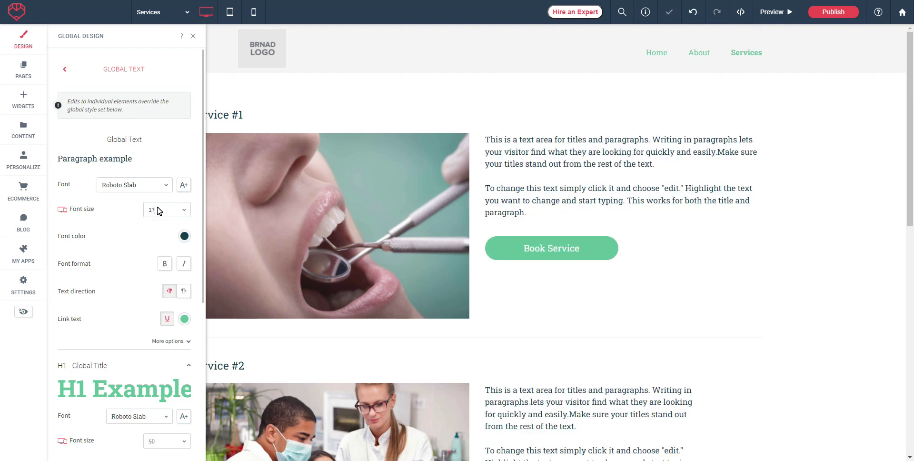
pyautogui.click(185, 237)
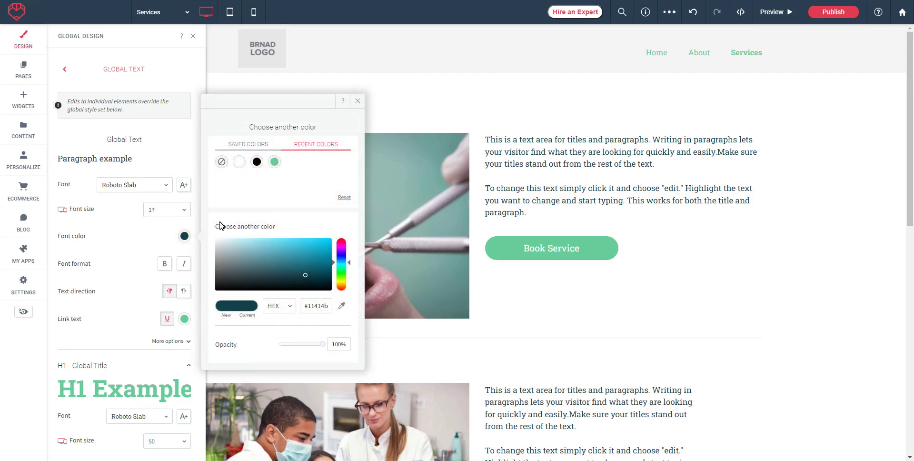
pyautogui.click(121, 245)
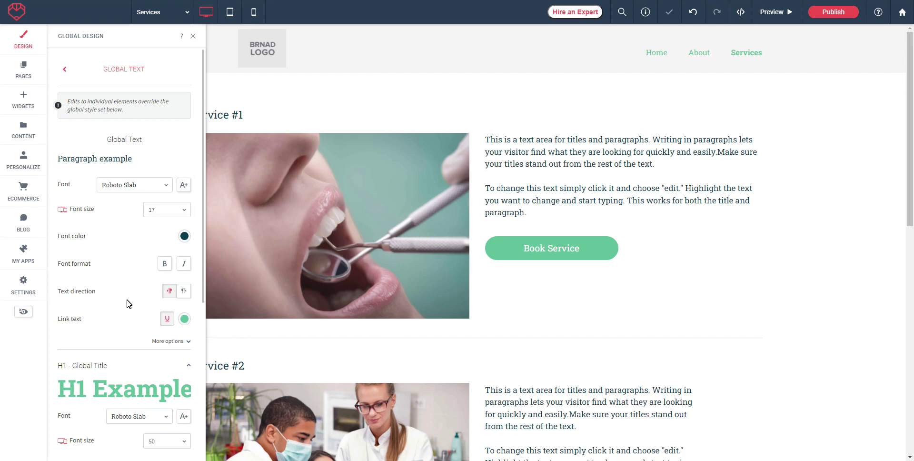
pyautogui.scroll(-1, 127, 303)
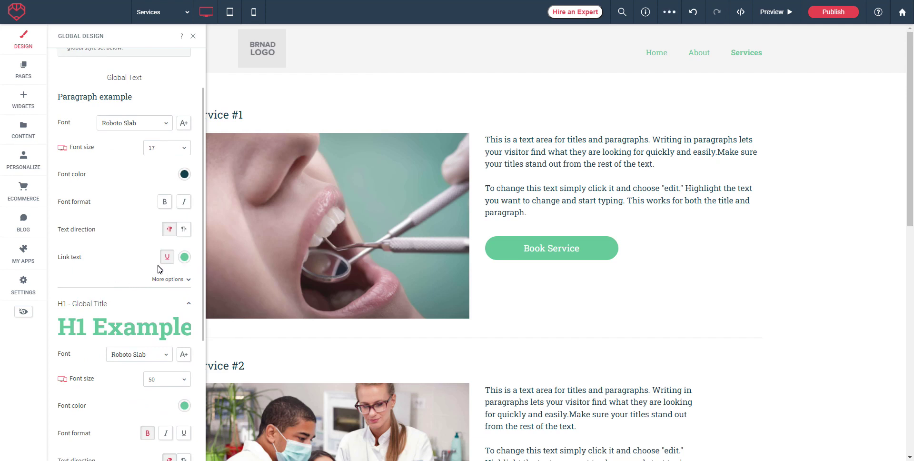
# Step: Check the link colour and, under More options, keep the paragraph font weight Normal
pyautogui.click(184, 260)
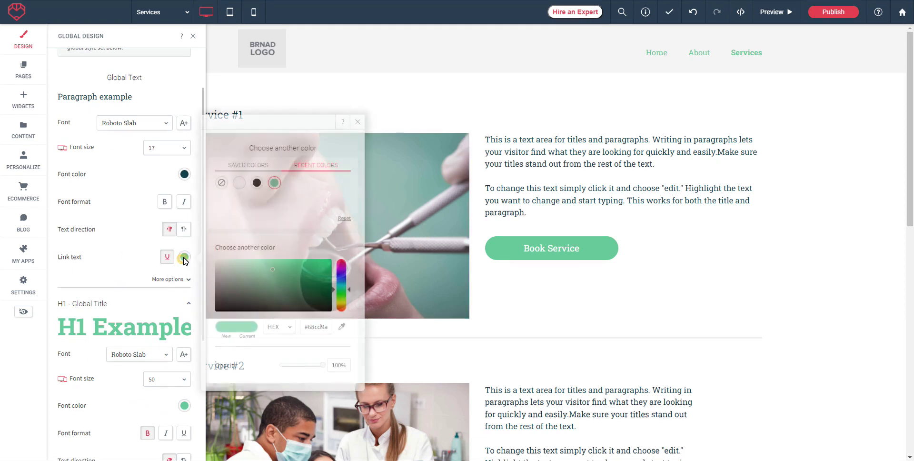
pyautogui.click(128, 252)
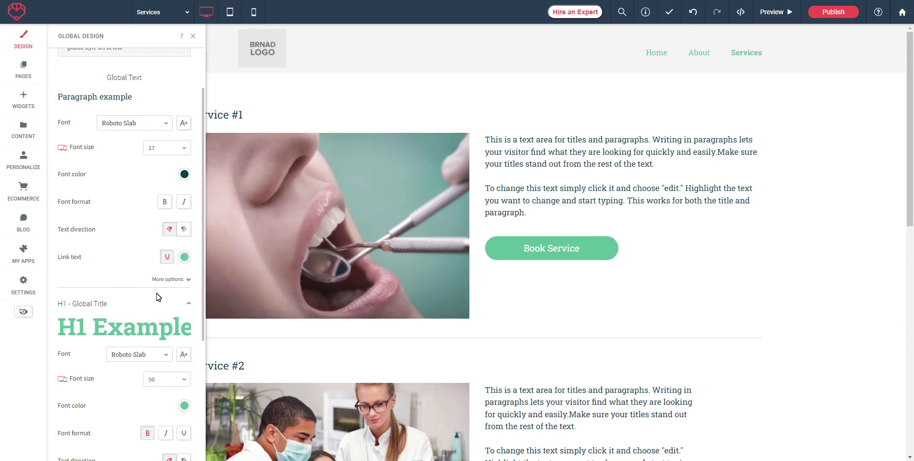
pyautogui.click(188, 280)
pyautogui.scroll(-1, 104, 242)
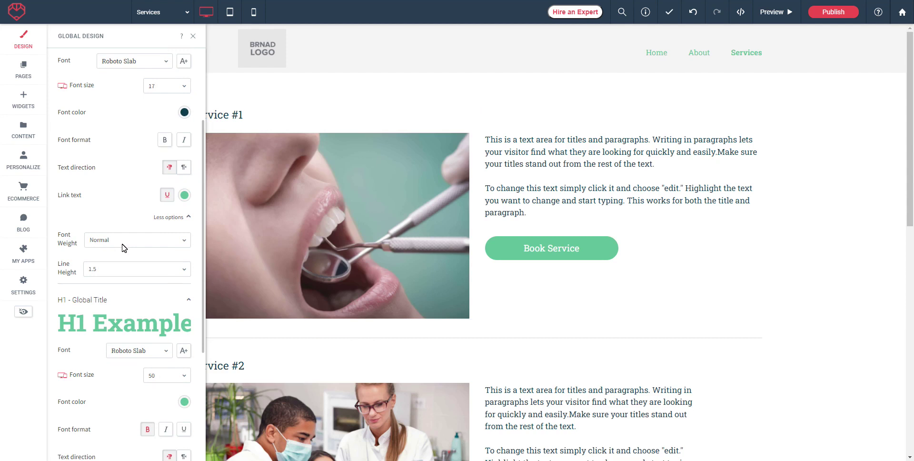
pyautogui.click(184, 239)
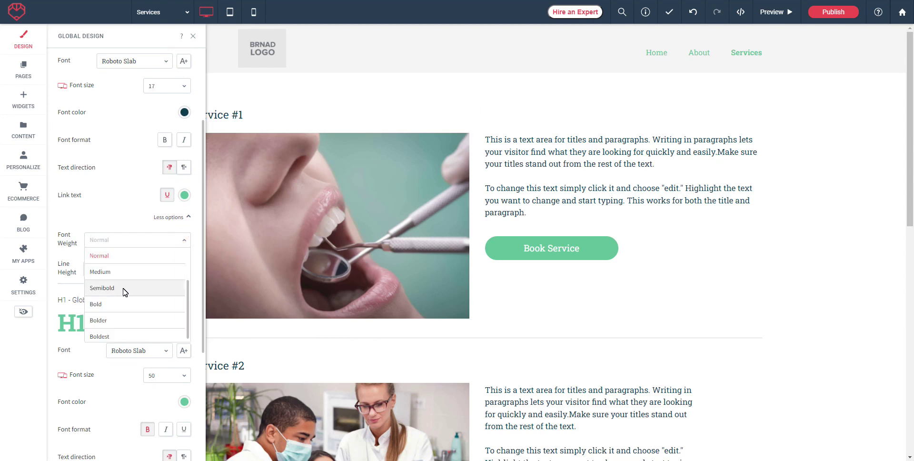
pyautogui.moveTo(188, 310); pyautogui.dragTo(194, 288)
pyautogui.click(119, 222)
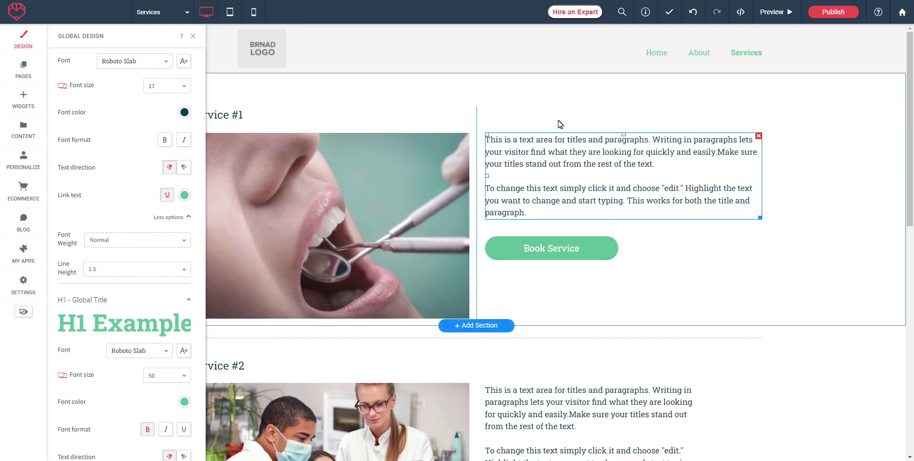
# Step: Try Double paragraph line height, then restore it to 1.5
pyautogui.click(185, 272)
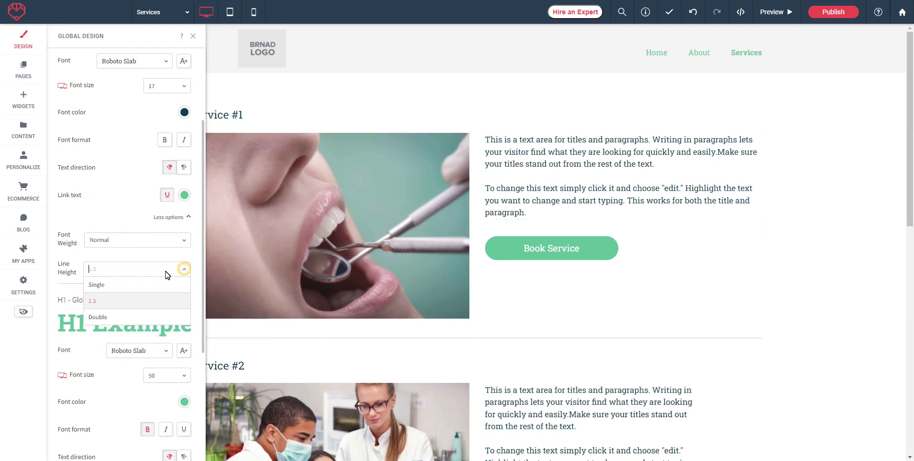
pyautogui.click(107, 317)
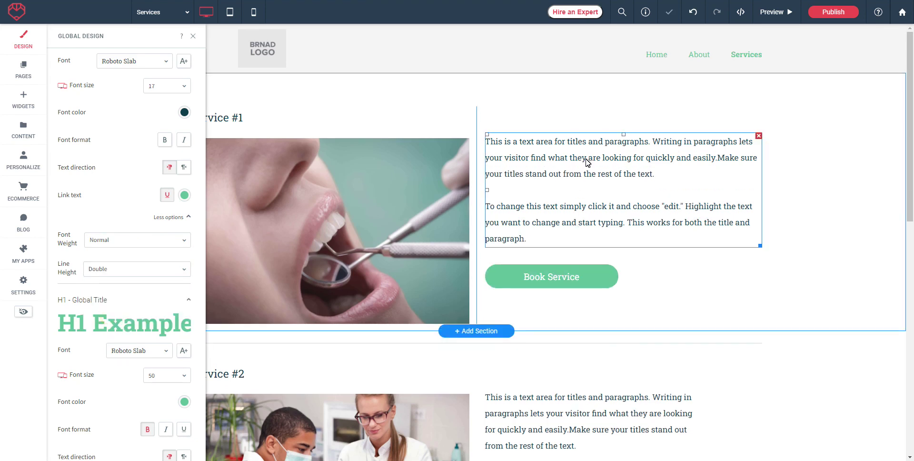
pyautogui.click(181, 275)
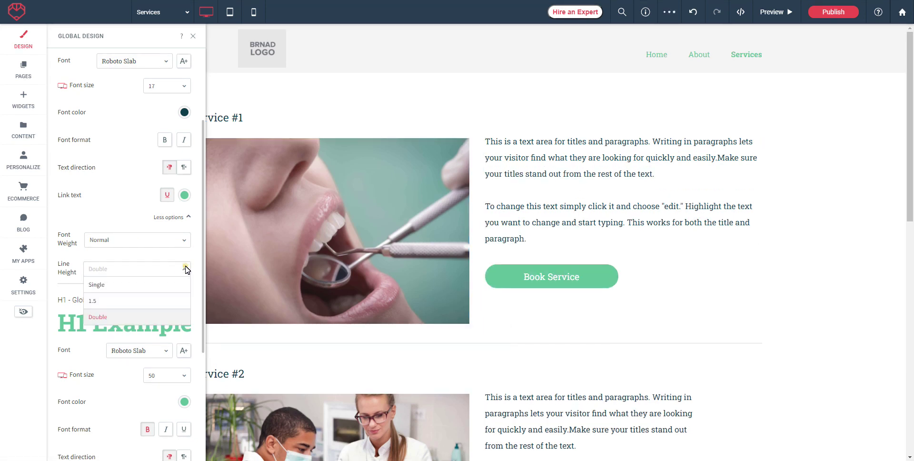
pyautogui.click(101, 298)
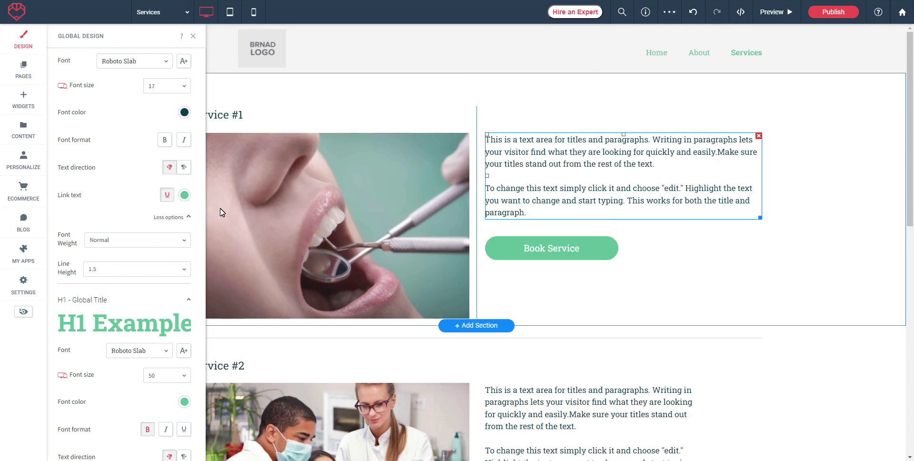
# Step: Return to the Home page and toggle the site-wide Heading 1 underline on and off
pyautogui.scroll(-2, 106, 190)
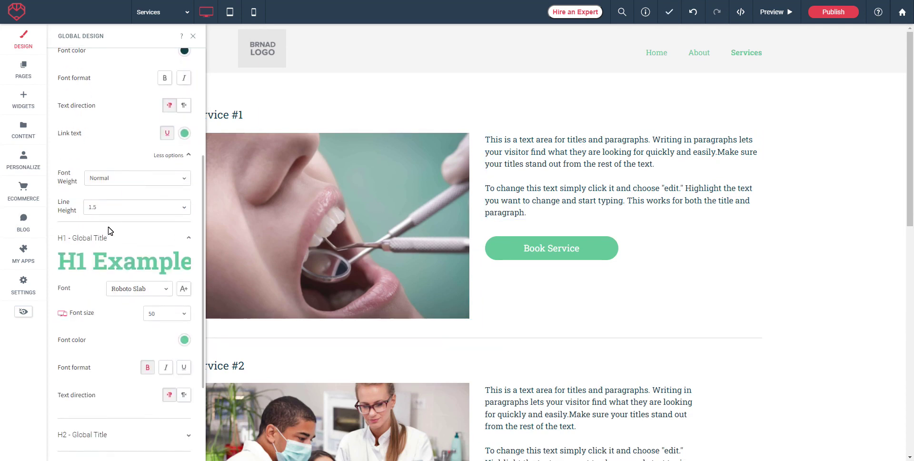
pyautogui.scroll(-2, 125, 186)
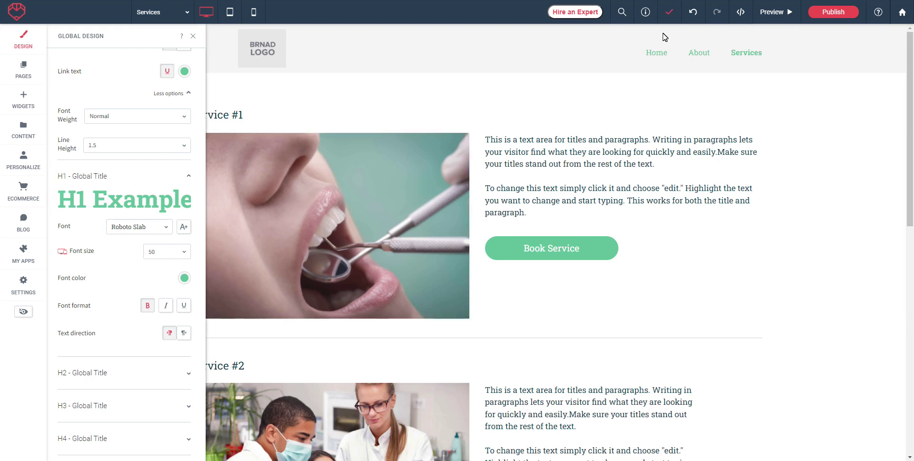
pyautogui.click(655, 54)
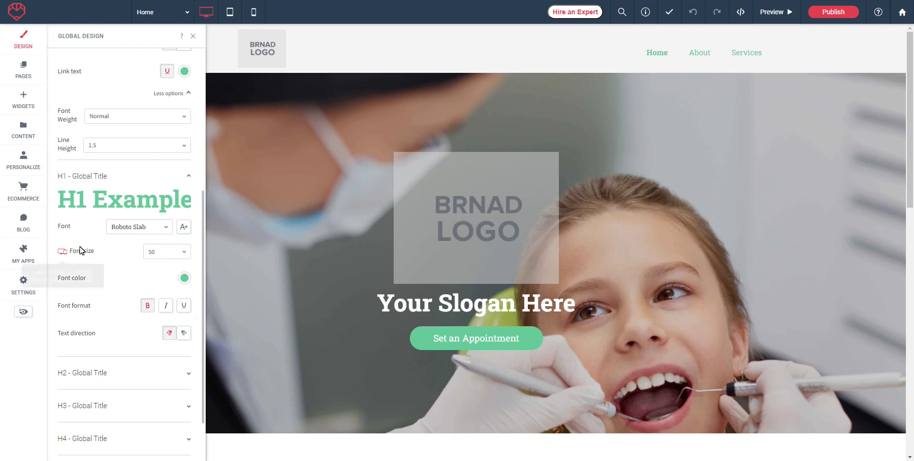
pyautogui.scroll(-1, 104, 311)
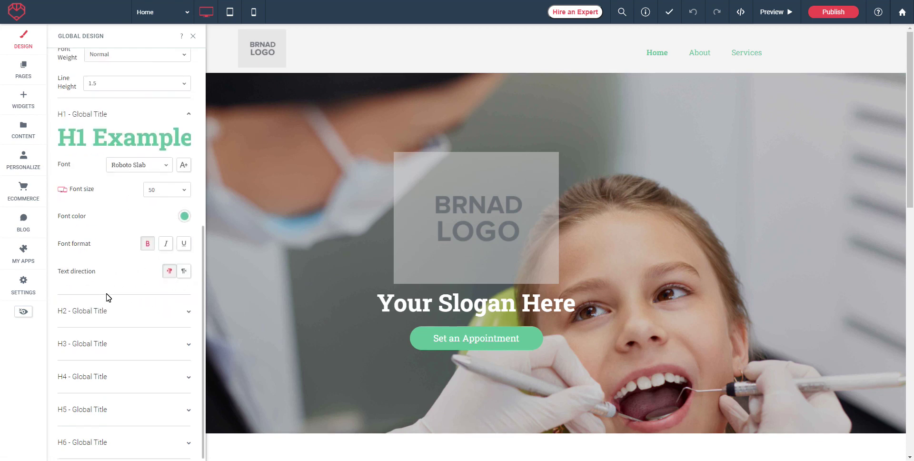
pyautogui.click(184, 244)
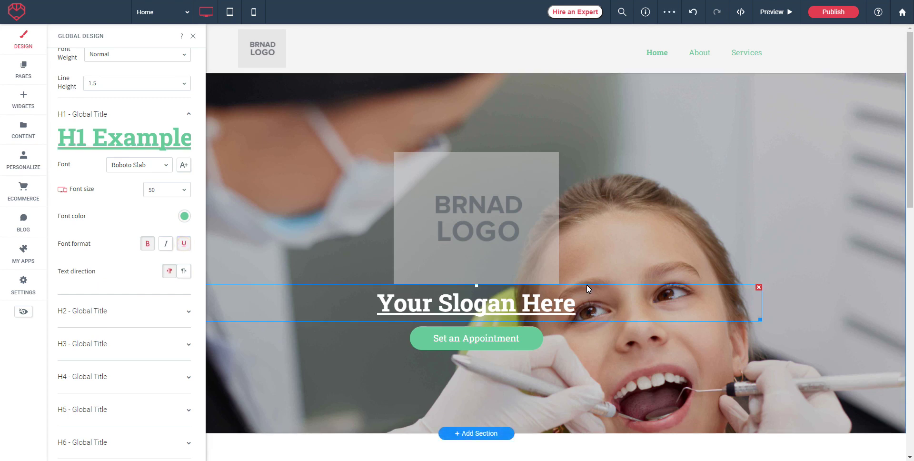
pyautogui.click(184, 243)
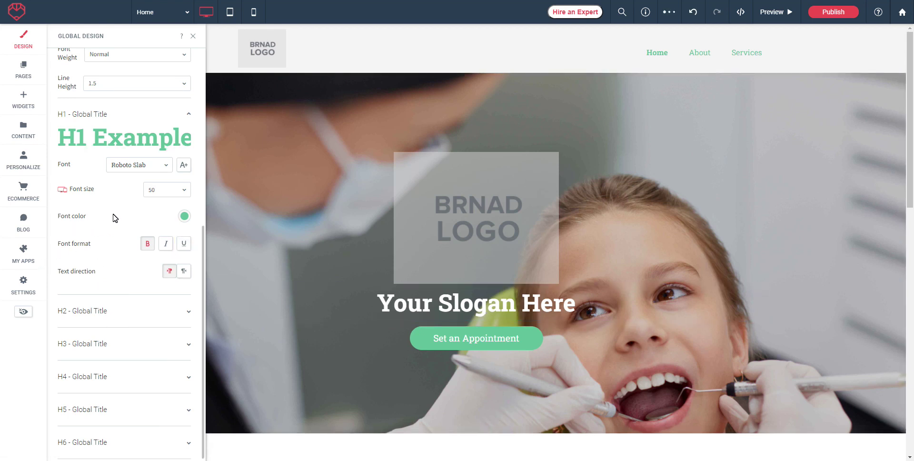
# Step: Expand the H2 and H6 global title settings (Roboto Slab, sizes 25.5 and 11.39)
pyautogui.scroll(-1, 114, 217)
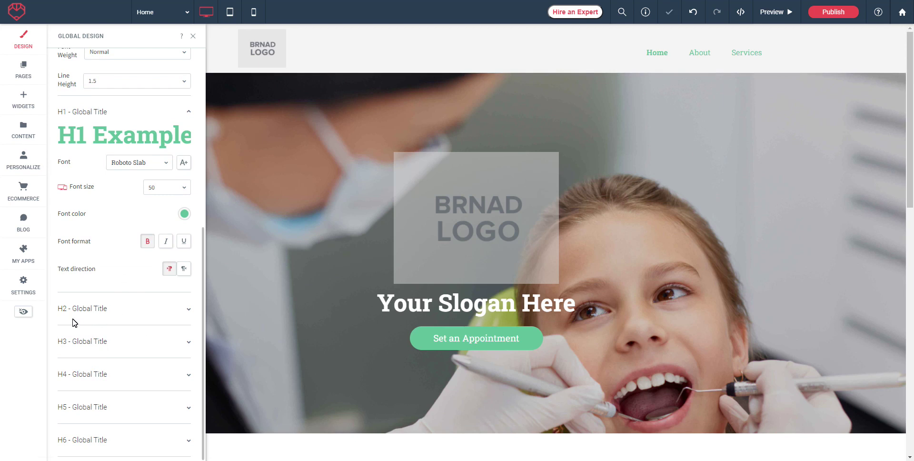
pyautogui.click(176, 312)
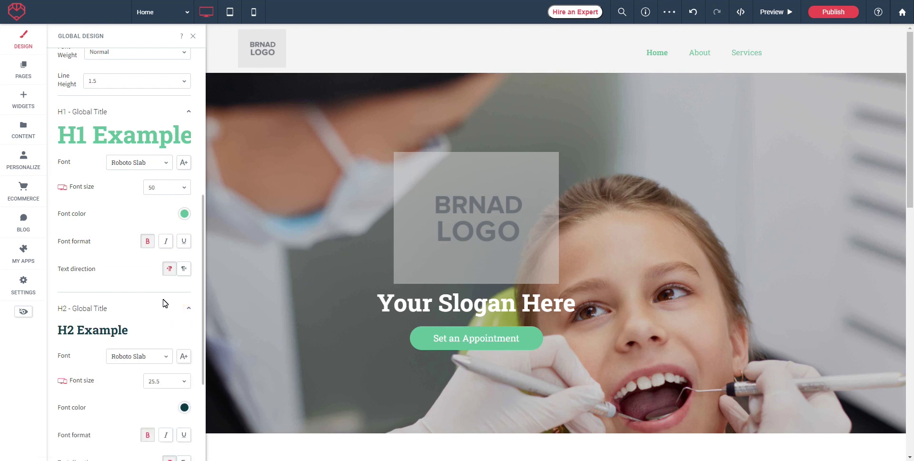
pyautogui.scroll(-3, 147, 284)
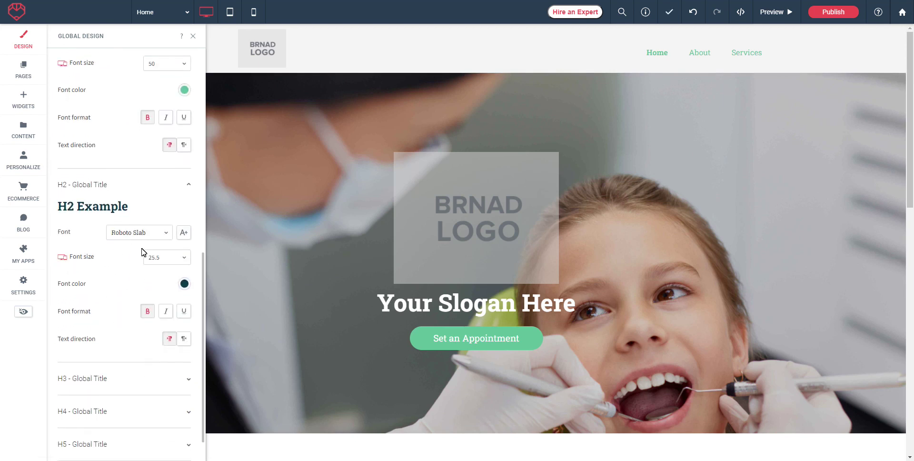
pyautogui.scroll(-1, 119, 312)
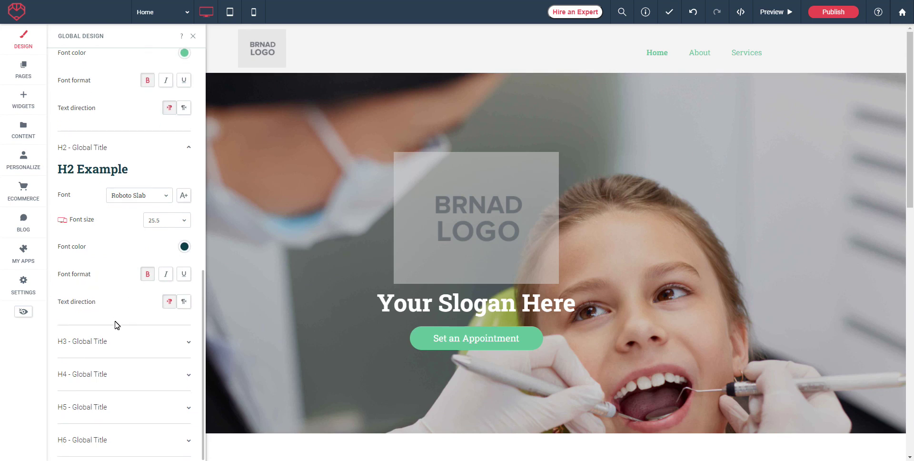
pyautogui.click(91, 442)
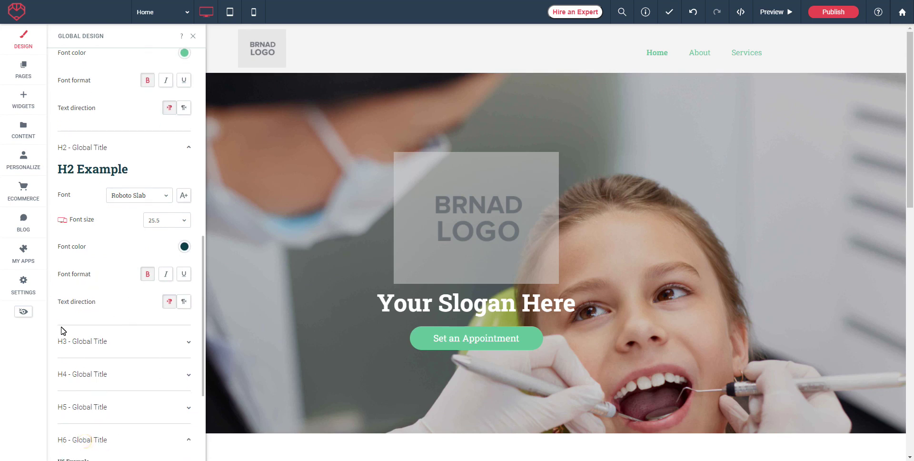
pyautogui.scroll(-4, 125, 281)
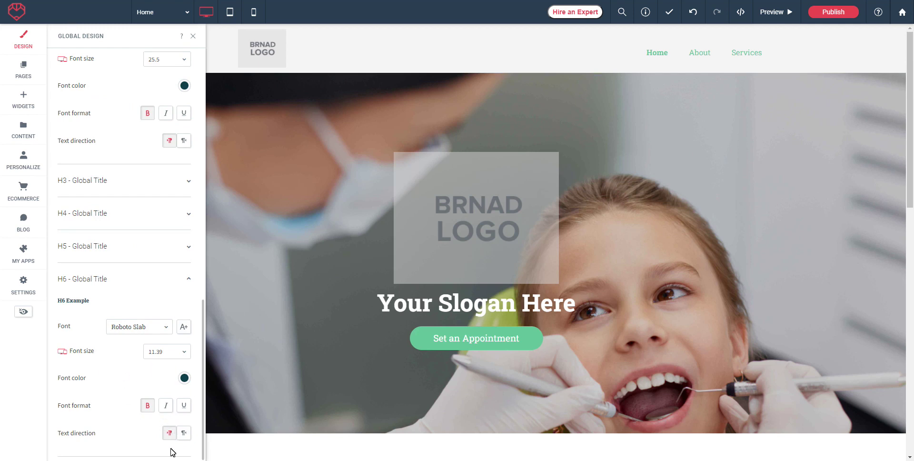
# Step: Close the global design panel and start editing the About heading (H3, 23px Roboto Slab)
pyautogui.click(193, 36)
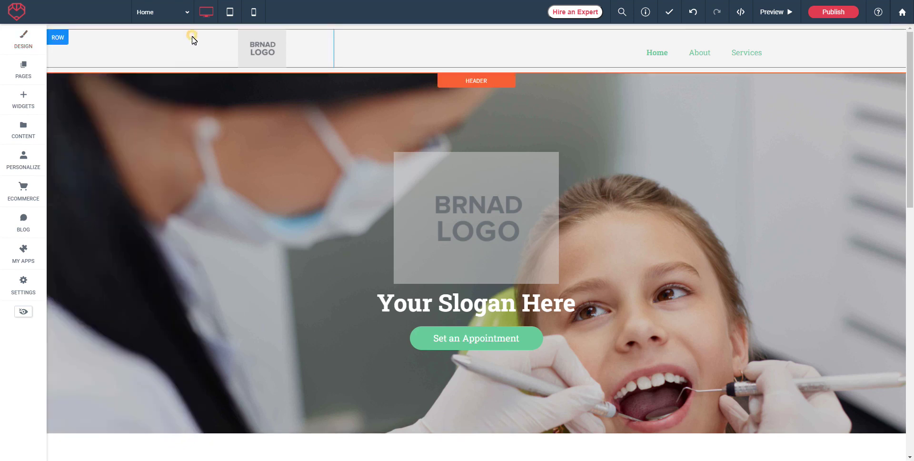
pyautogui.scroll(-5, 485, 369)
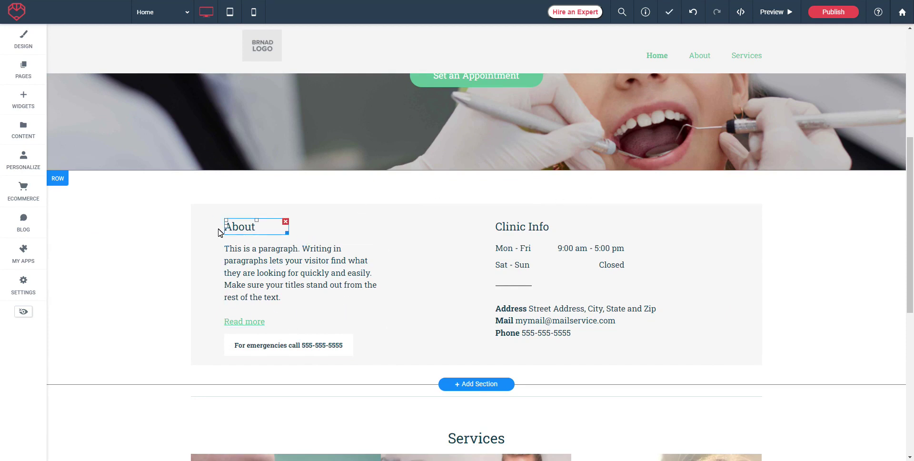
pyautogui.click(242, 231)
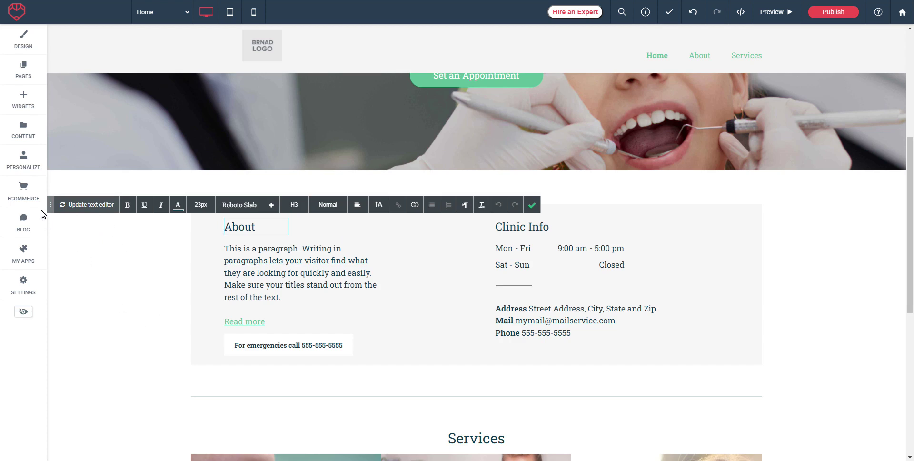
# Step: Upgrade the About heading to the new text editor and keep it
pyautogui.click(83, 206)
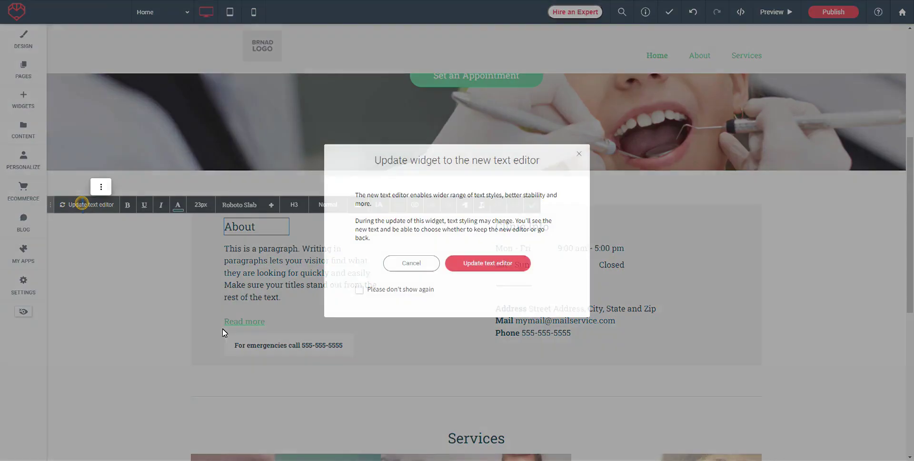
pyautogui.click(504, 261)
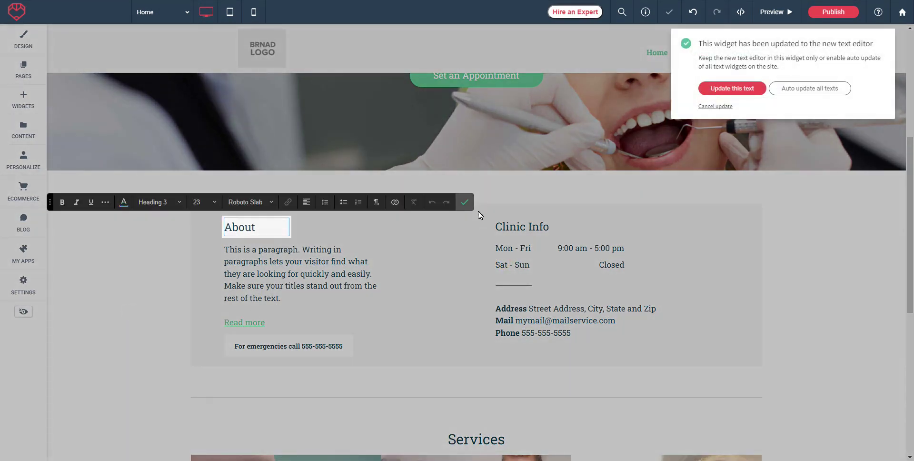
pyautogui.click(731, 89)
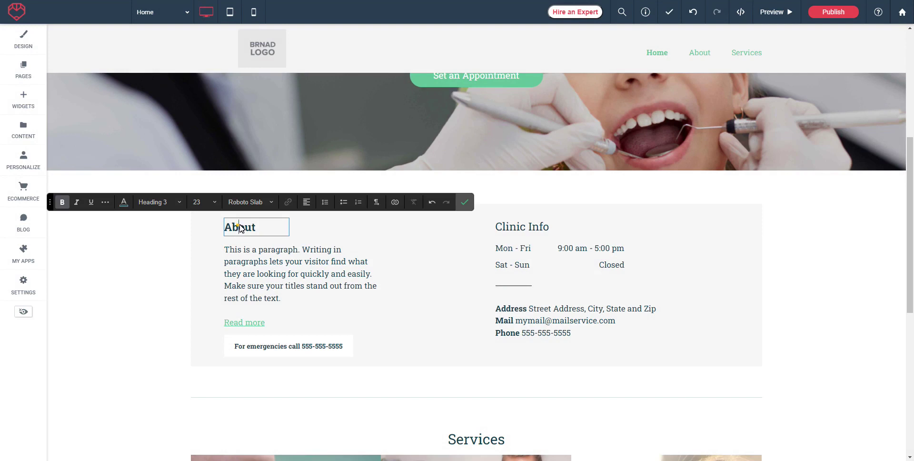
# Step: Select the About heading, make it bold and add a bottom-right text shadow
pyautogui.moveTo(272, 229); pyautogui.dragTo(227, 231)
pyautogui.click(76, 202)
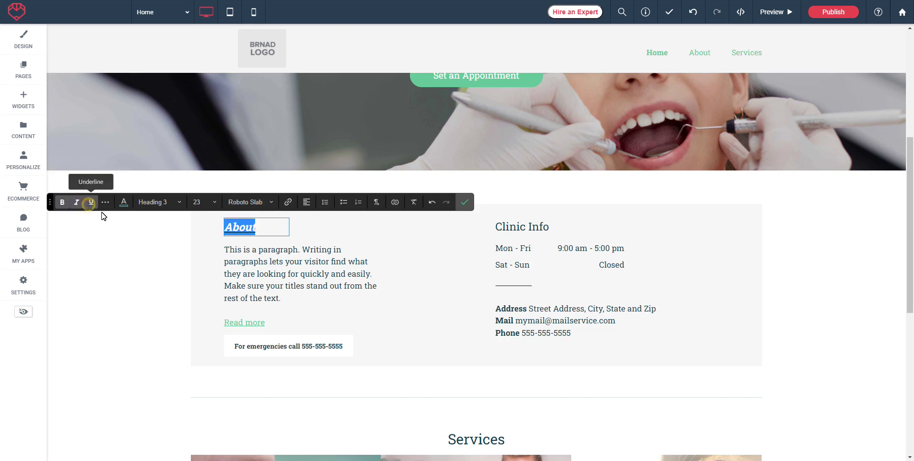
pyautogui.click(105, 202)
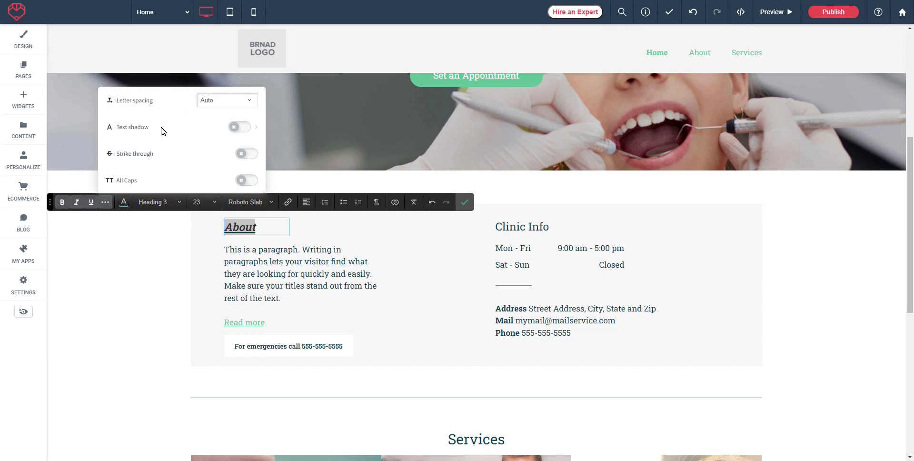
pyautogui.click(245, 127)
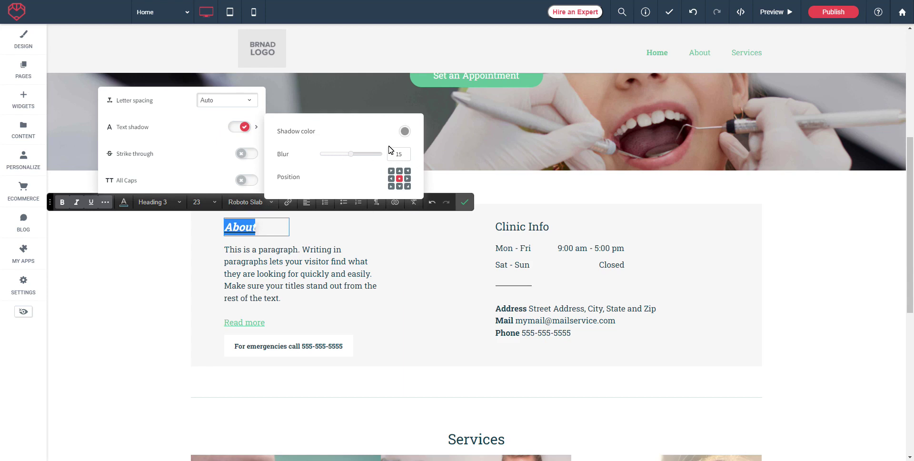
pyautogui.click(408, 187)
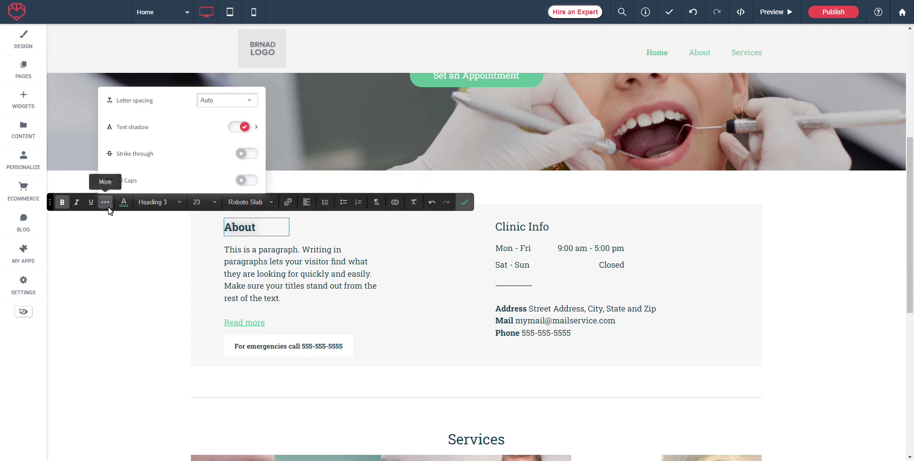
# Step: Preview the colour, style and size lists, try centre and right alignment, then left-align About
pyautogui.click(124, 202)
pyautogui.click(161, 207)
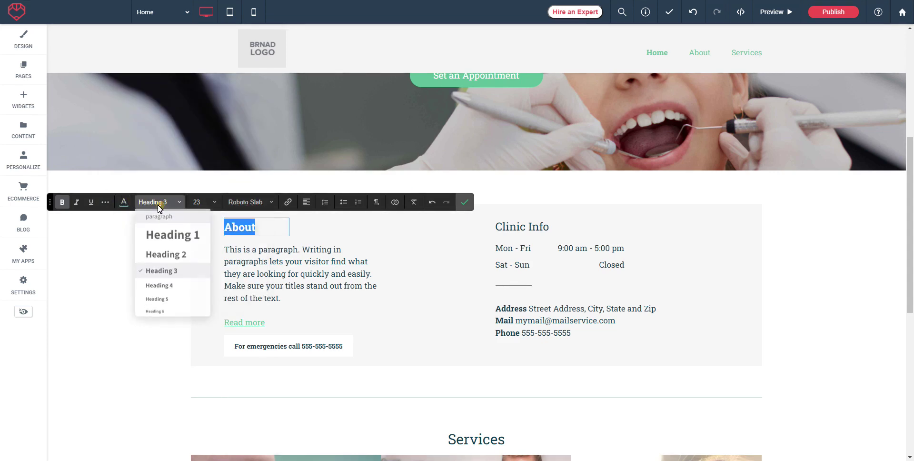
pyautogui.click(214, 201)
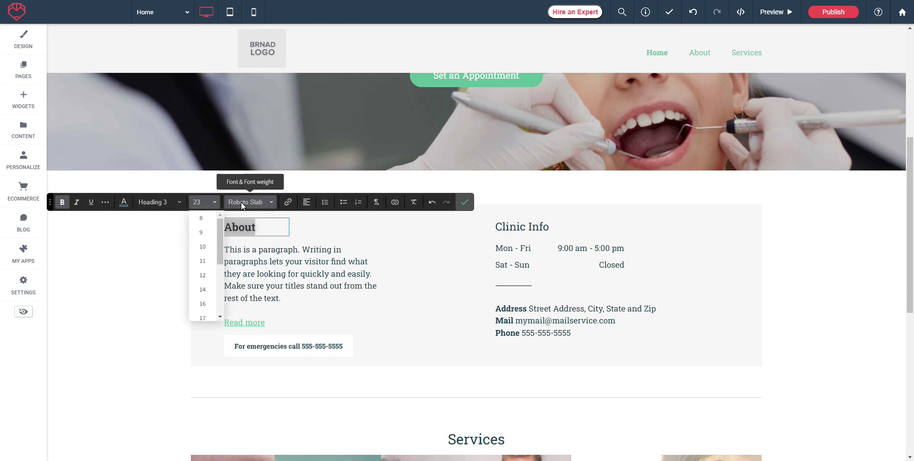
pyautogui.click(306, 202)
pyautogui.click(249, 232)
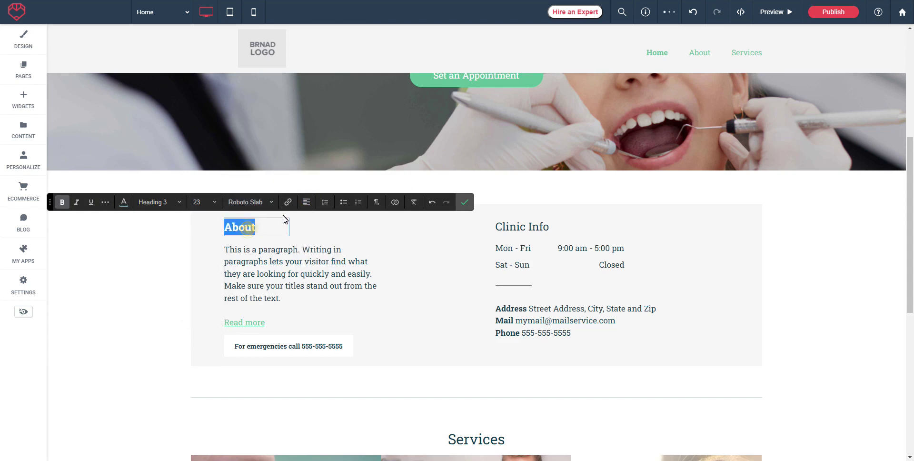
pyautogui.hotkey('ctrl', 'e')
pyautogui.click(306, 201)
pyautogui.click(322, 245)
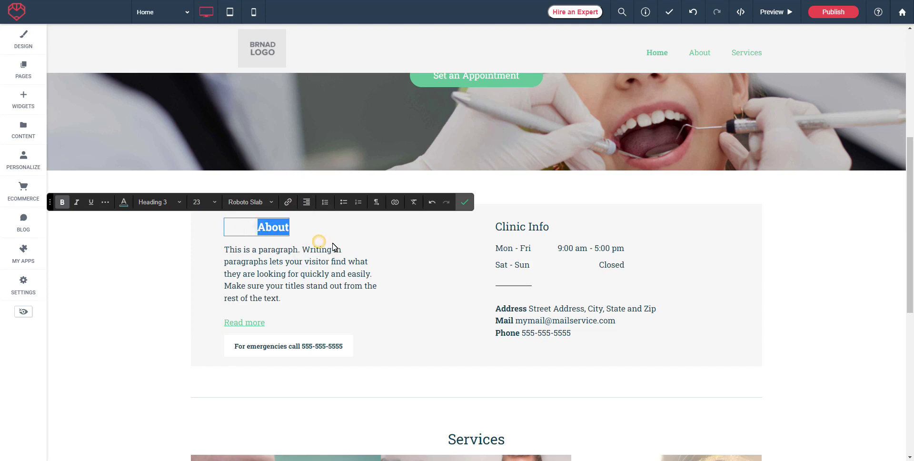
pyautogui.click(306, 202)
pyautogui.click(314, 218)
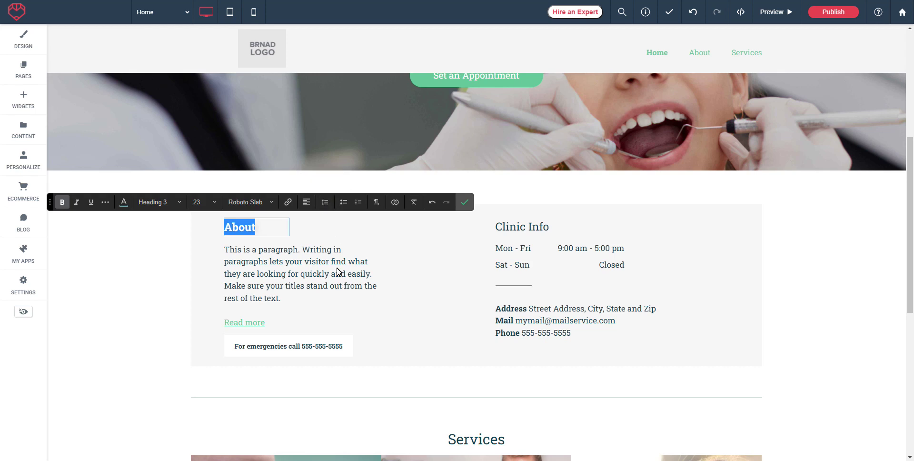
pyautogui.click(374, 202)
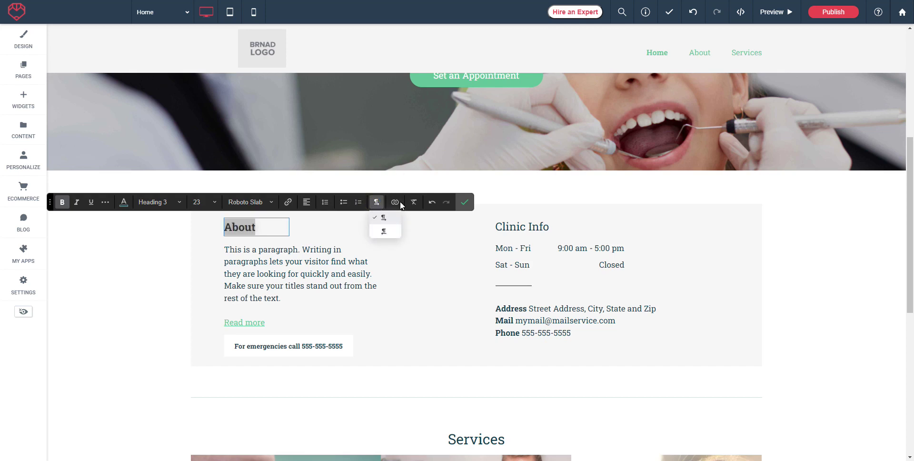
pyautogui.click(395, 201)
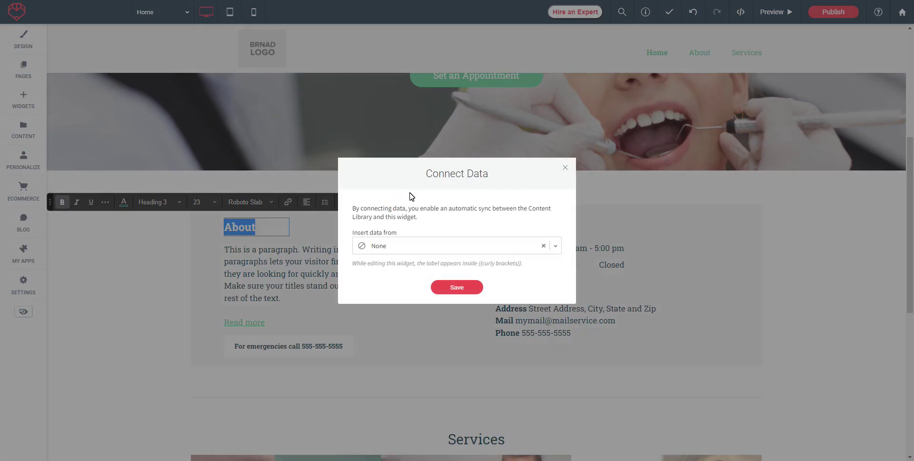
# Step: Close Connect Data without connecting and confirm the About heading's formatting
pyautogui.click(565, 167)
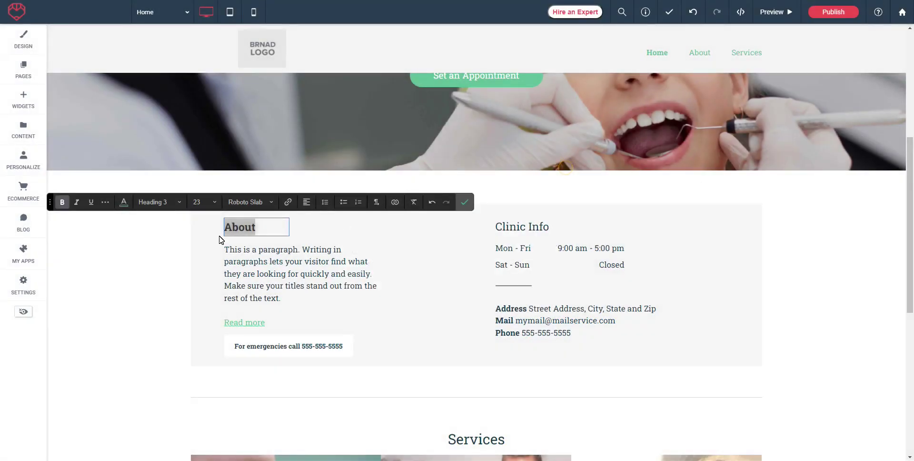
pyautogui.click(465, 202)
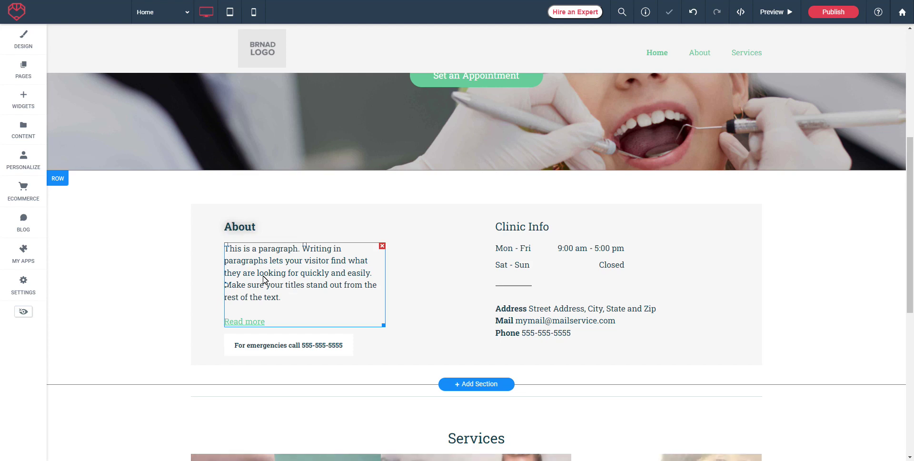
# Step: Select the whole About paragraph and try bold, italic, underline and letter spacing options
pyautogui.click(282, 275)
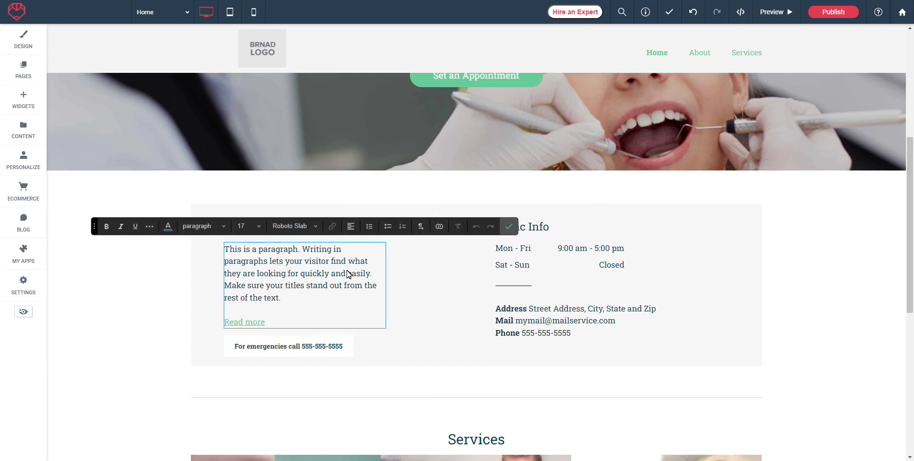
pyautogui.moveTo(284, 300); pyautogui.dragTo(220, 249)
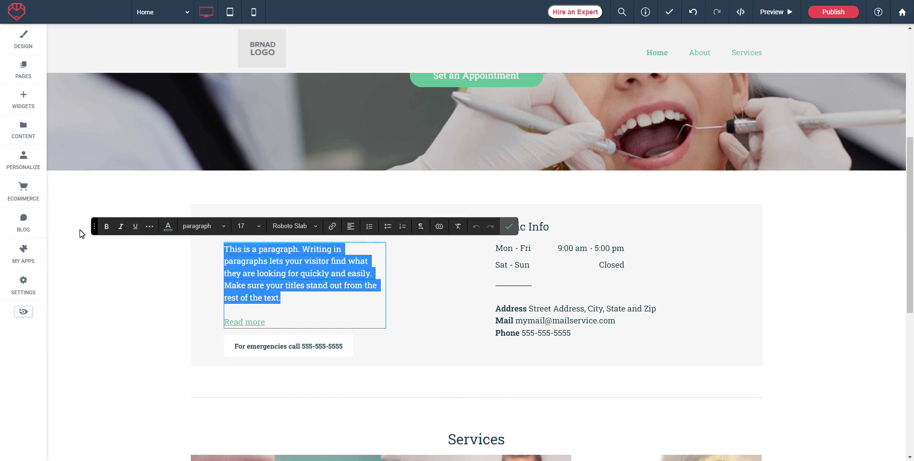
pyautogui.click(106, 226)
pyautogui.click(121, 227)
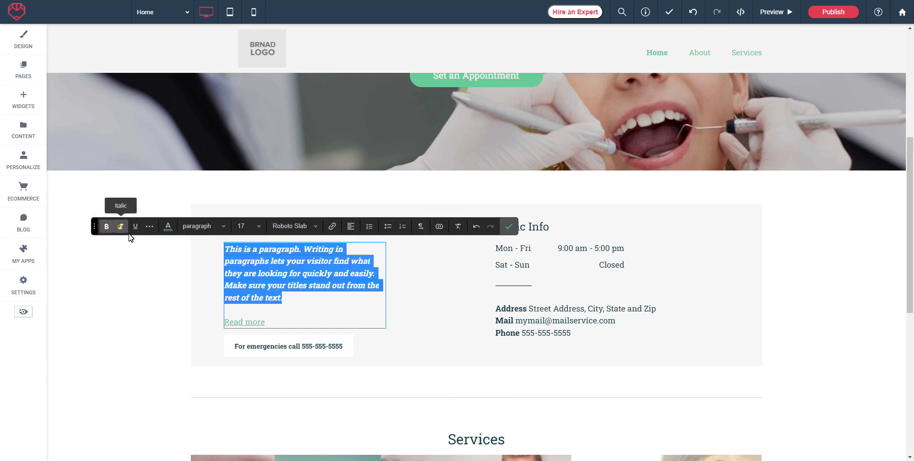
pyautogui.click(135, 226)
pyautogui.click(150, 226)
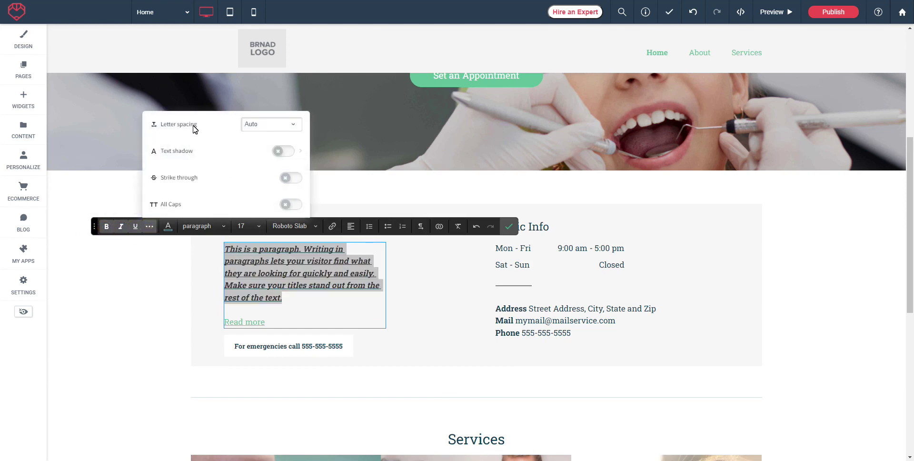
pyautogui.click(296, 125)
pyautogui.moveTo(266, 111)
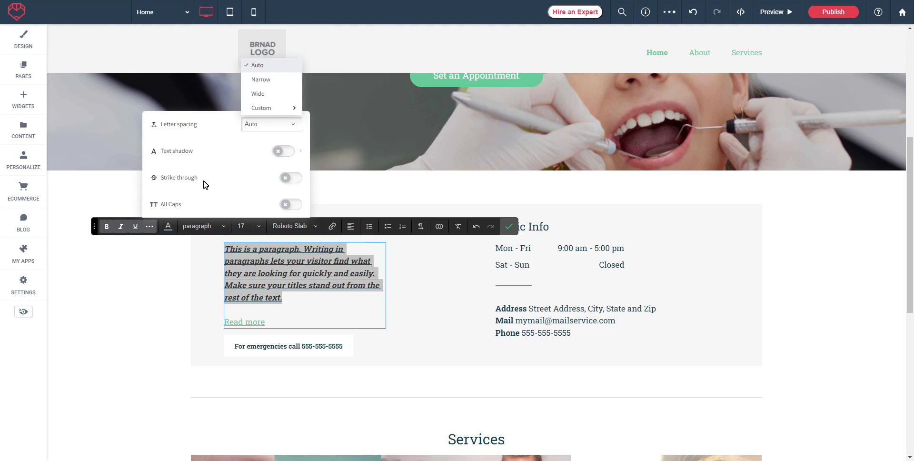
pyautogui.click(148, 227)
# Step: Remove bold and italic from the paragraph, leaving colour, style, size and font unchanged
pyautogui.click(106, 226)
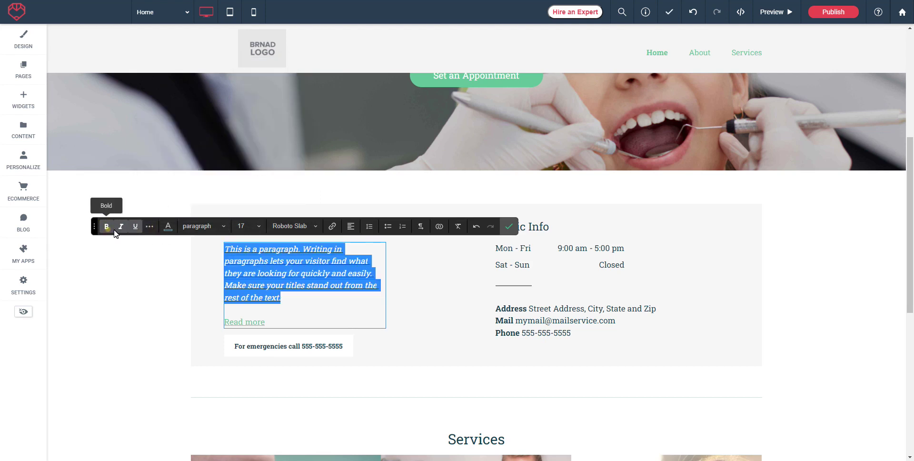
pyautogui.click(121, 226)
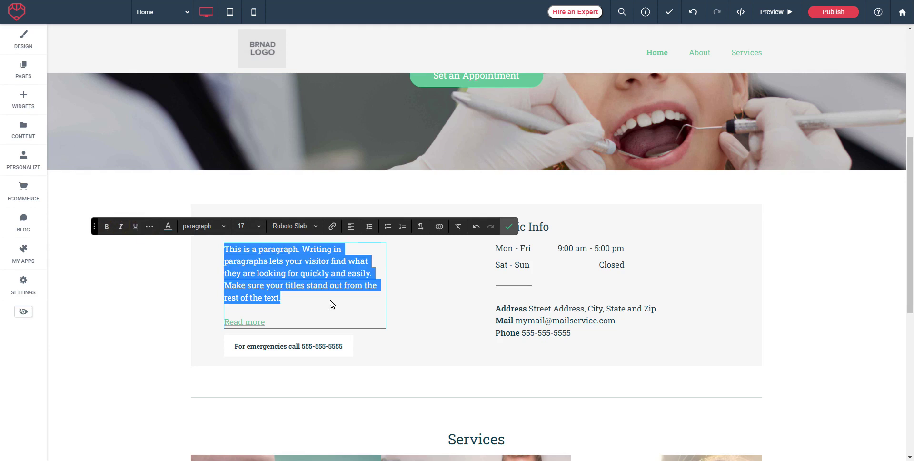
pyautogui.click(167, 227)
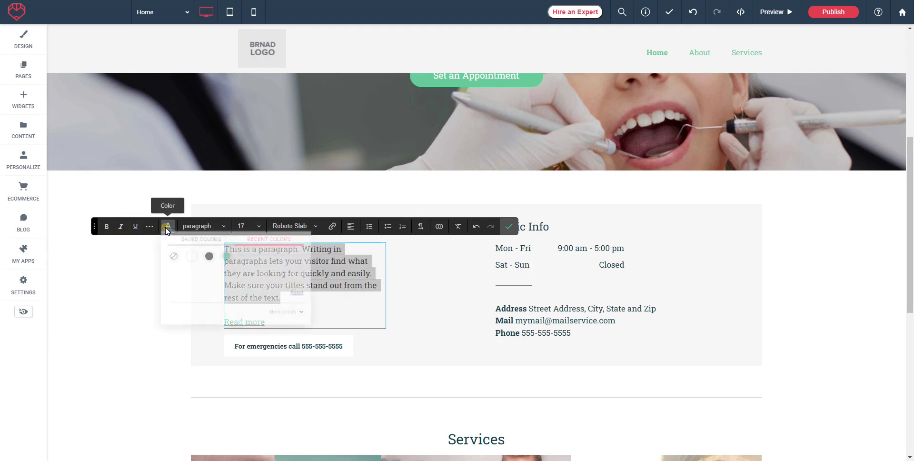
pyautogui.click(201, 228)
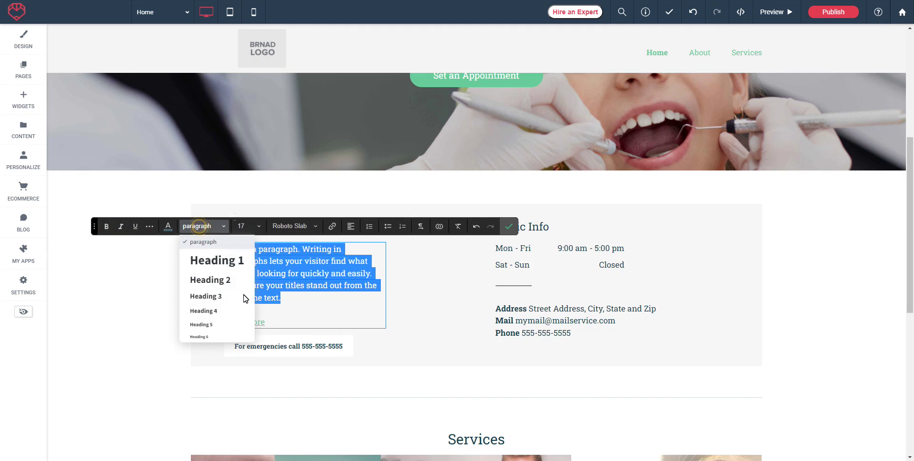
pyautogui.click(243, 227)
pyautogui.click(296, 228)
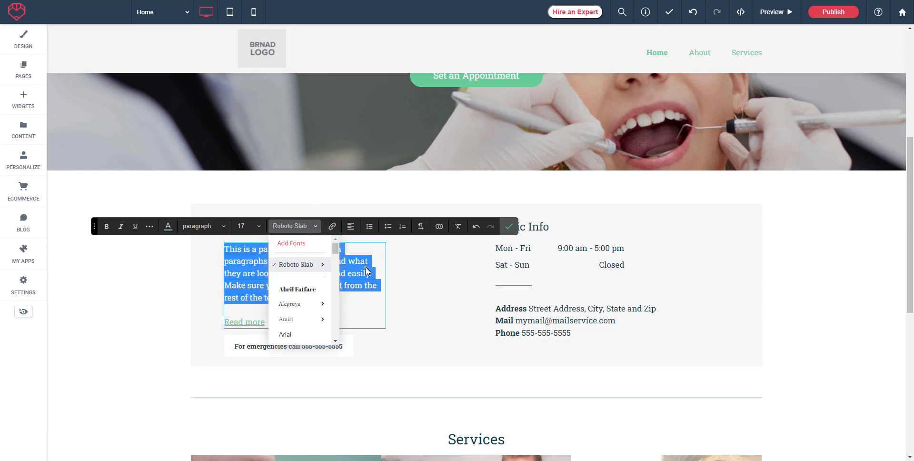
pyautogui.click(294, 275)
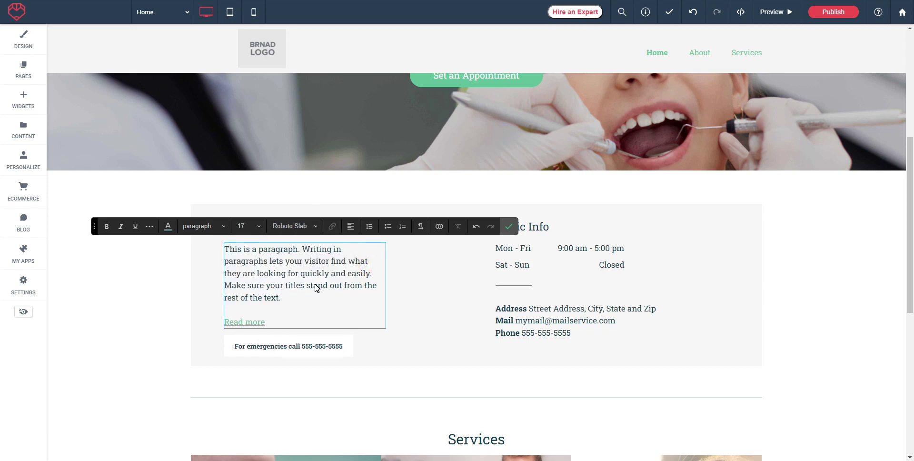
# Step: Link the word 'quickly' to the existing Home page
pyautogui.moveTo(302, 276); pyautogui.dragTo(324, 275)
pyautogui.doubleClick(302, 277)
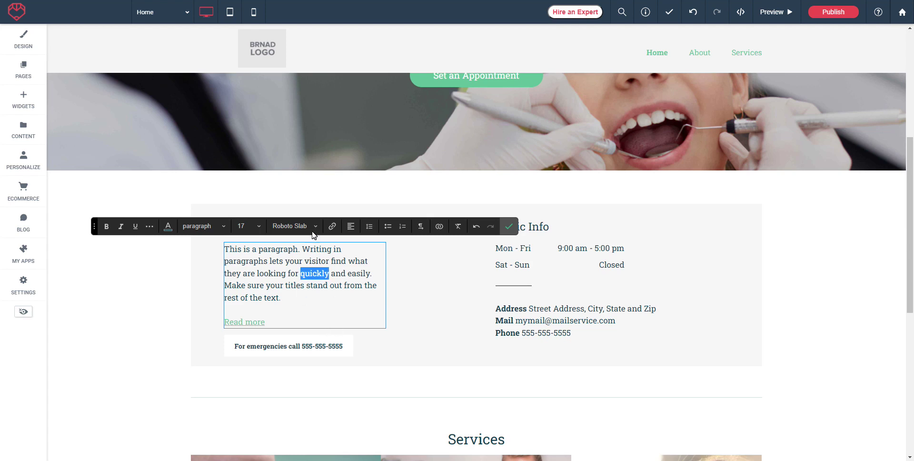
pyautogui.click(332, 226)
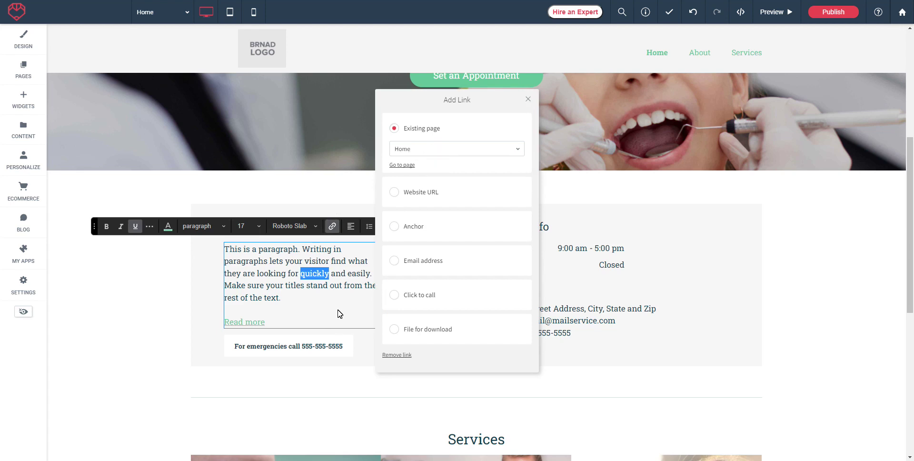
pyautogui.click(525, 101)
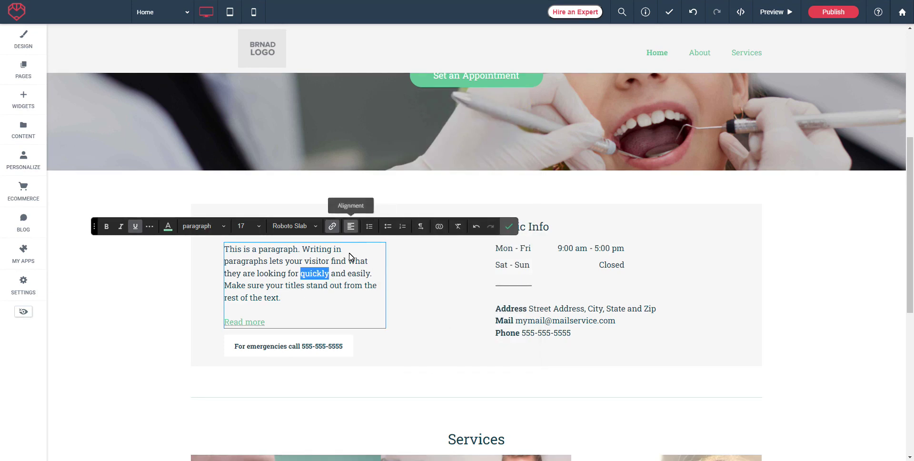
# Step: Justify the About paragraph and set its line spacing to 1.5 after trying Double
pyautogui.moveTo(265, 306); pyautogui.dragTo(227, 252)
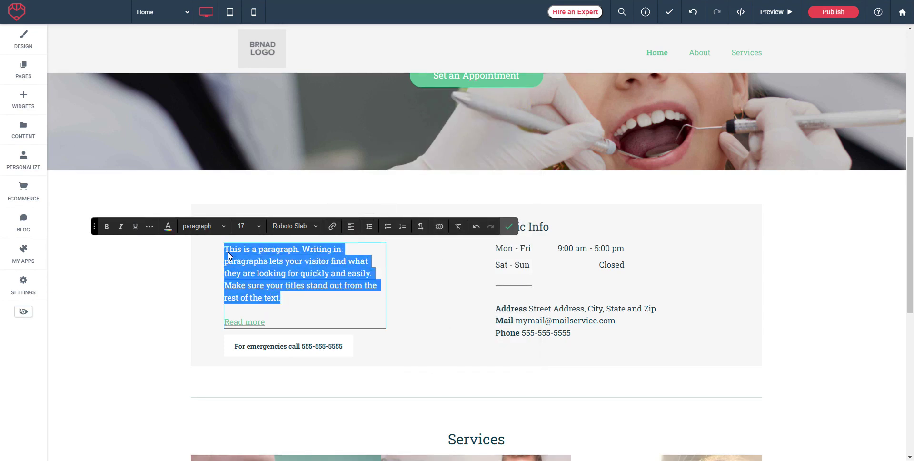
pyautogui.click(351, 226)
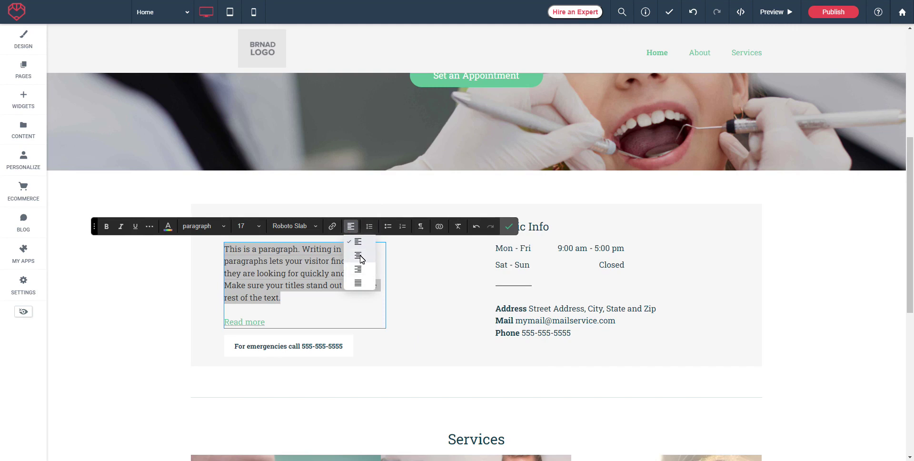
pyautogui.click(357, 283)
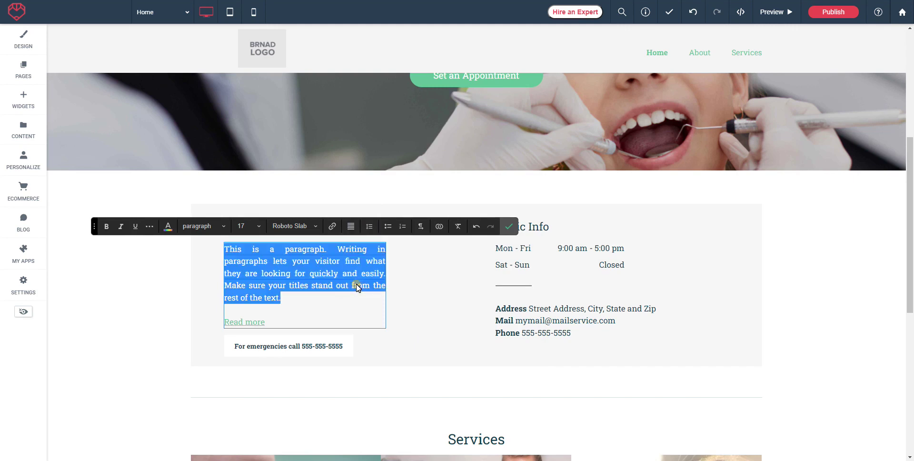
pyautogui.click(348, 322)
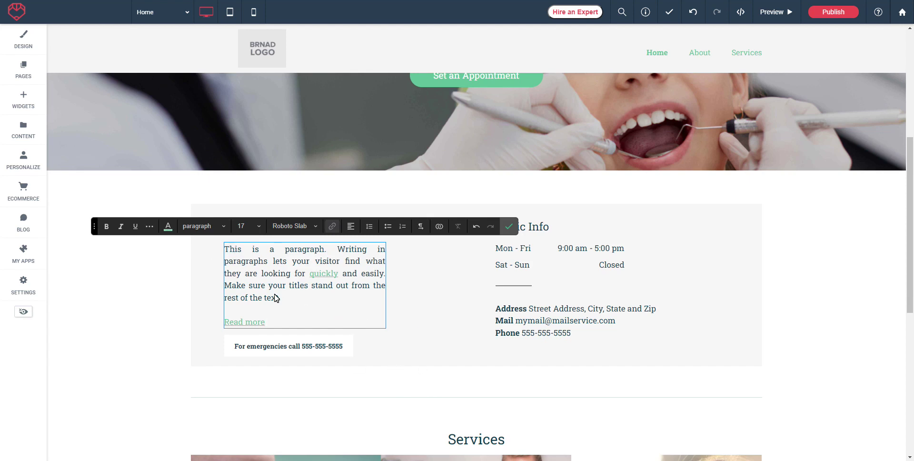
pyautogui.moveTo(276, 297); pyautogui.dragTo(224, 248)
pyautogui.click(369, 226)
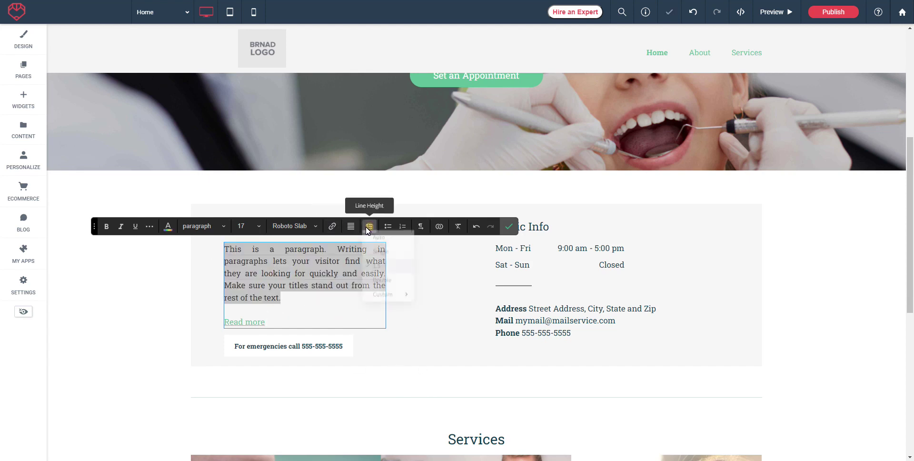
pyautogui.click(380, 281)
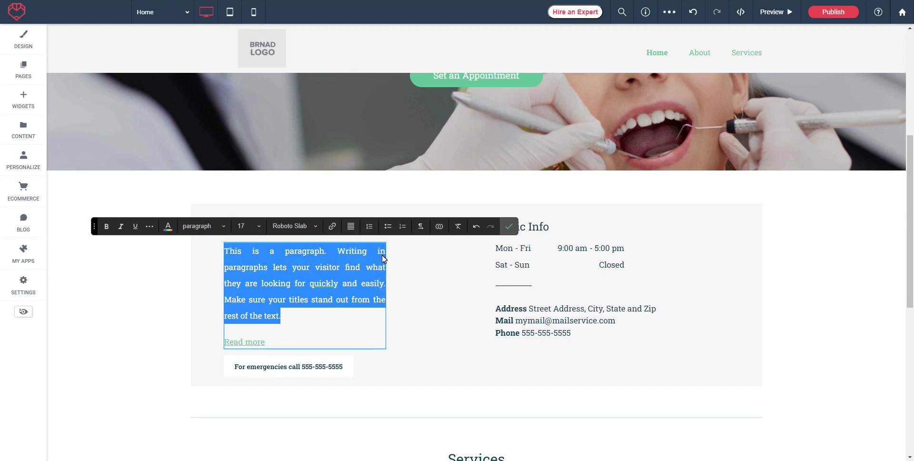
pyautogui.click(372, 227)
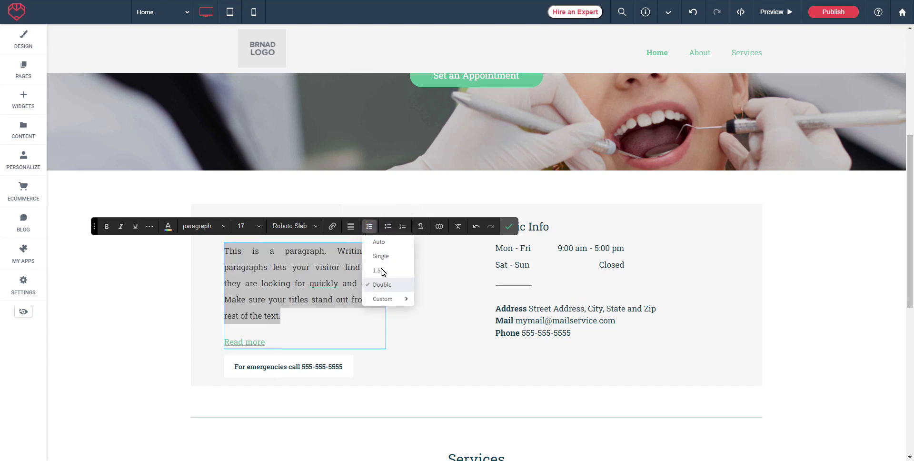
pyautogui.click(380, 271)
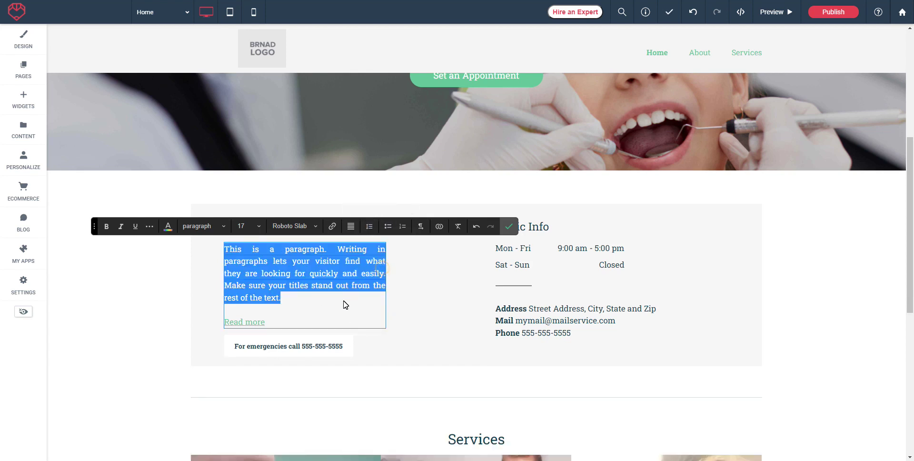
pyautogui.click(290, 303)
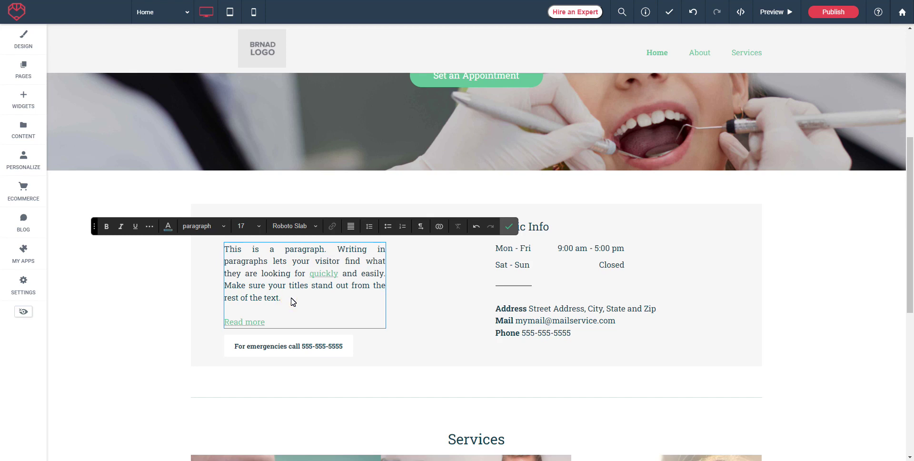
pyautogui.press('Return')
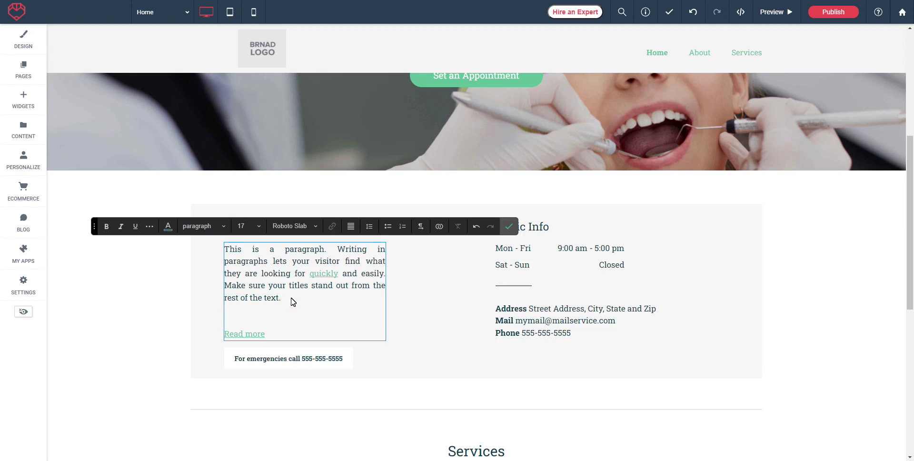
pyautogui.write('1')
pyautogui.press('Return')
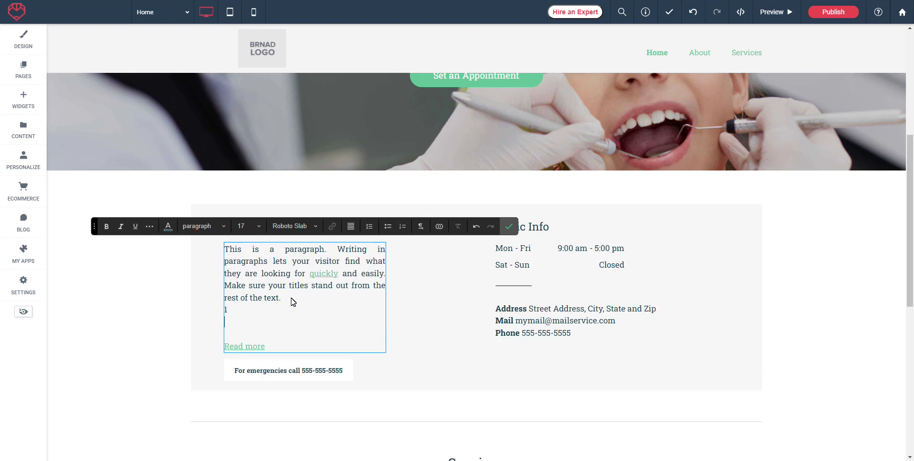
pyautogui.write('2')
pyautogui.press('Return')
pyautogui.write('3')
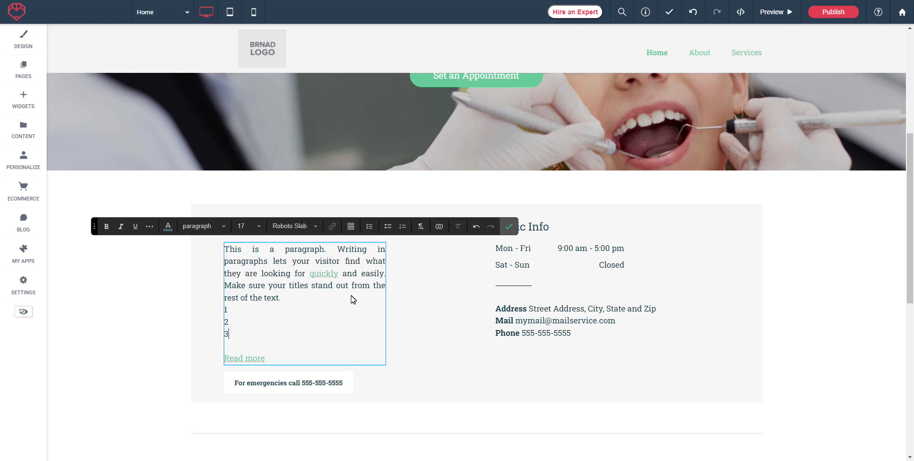
pyautogui.moveTo(235, 338); pyautogui.dragTo(223, 322)
pyautogui.click(387, 226)
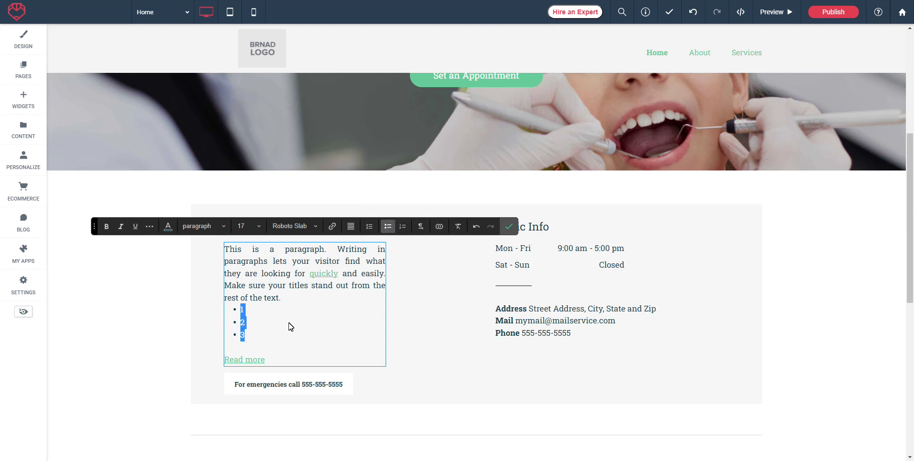
pyautogui.click(401, 228)
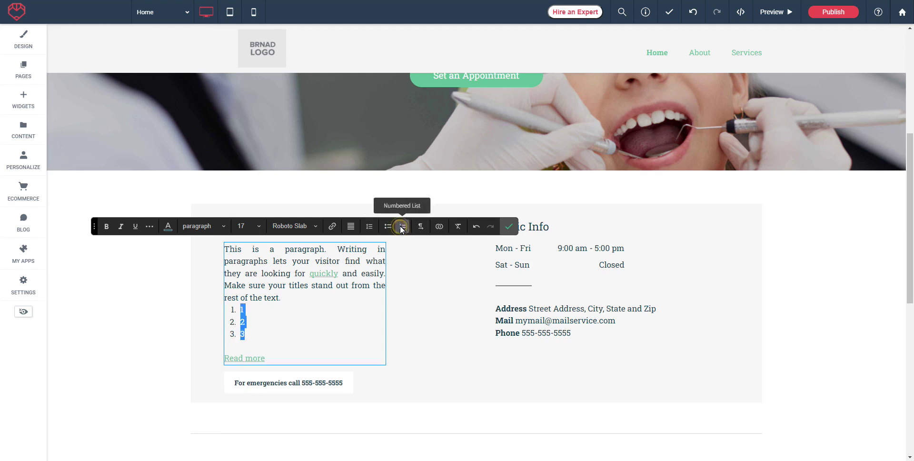
pyautogui.click(261, 342)
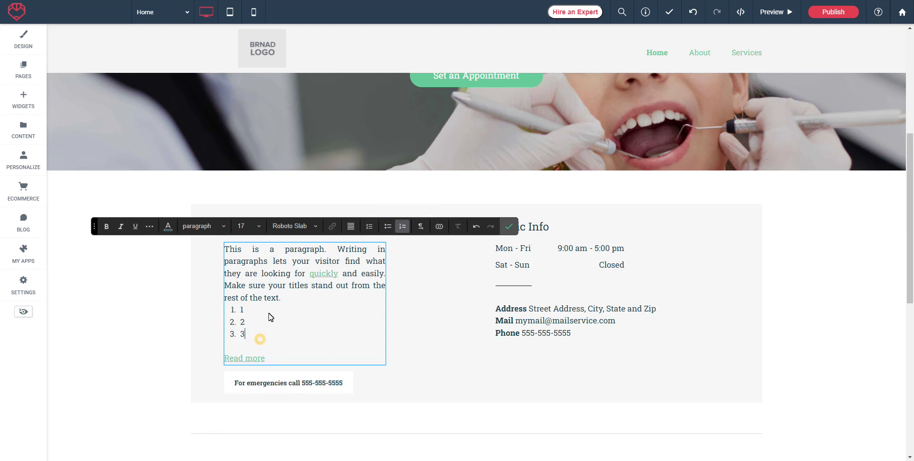
pyautogui.moveTo(256, 340); pyautogui.dragTo(241, 308)
pyautogui.press('BackSpace')
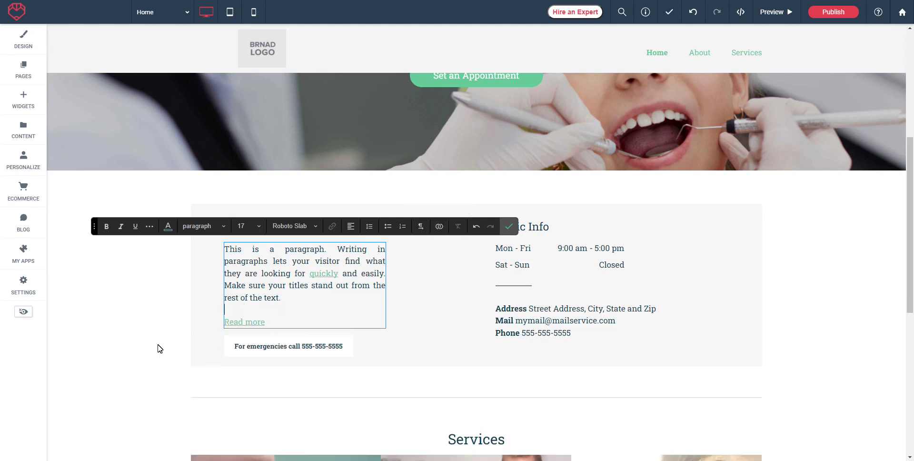
# Step: Leave the About paragraph unconnected to data and confirm its text edits
pyautogui.click(439, 227)
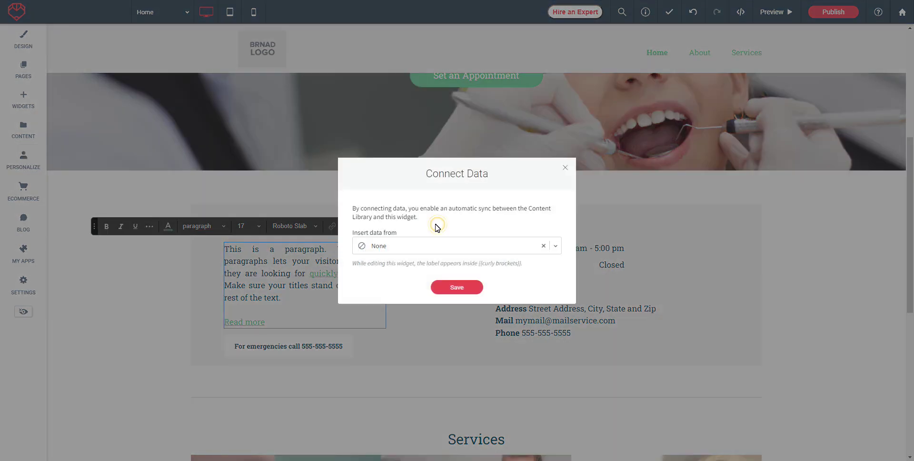
pyautogui.click(565, 167)
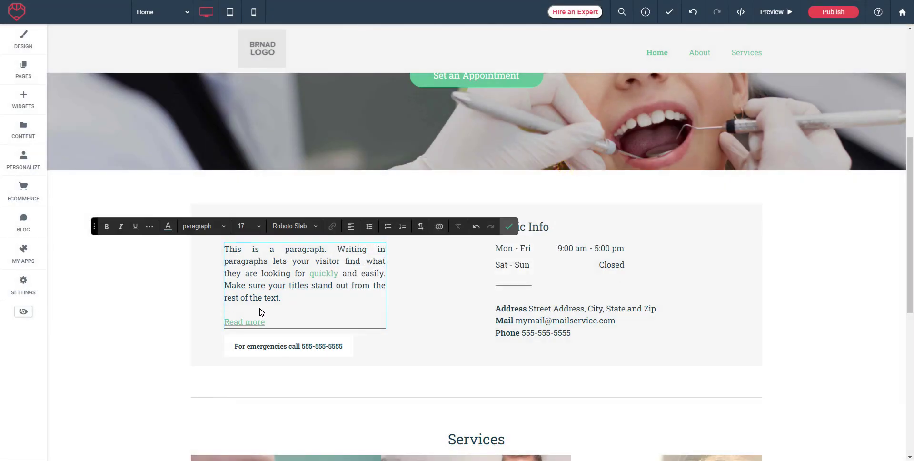
pyautogui.click(508, 226)
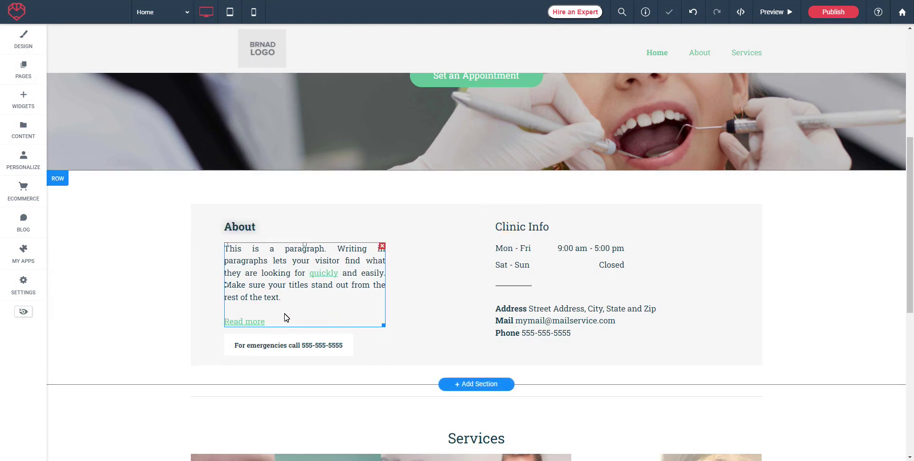
pyautogui.click(24, 128)
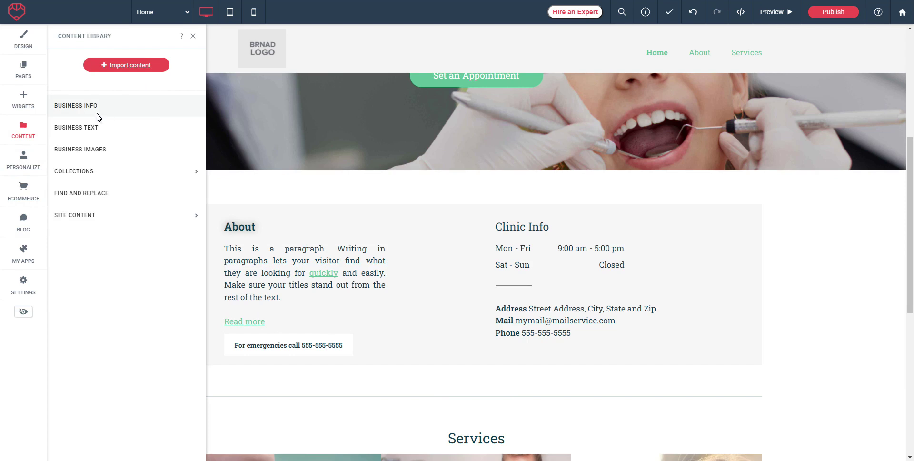
# Step: Change the Business Text 'About us' entry to read 'Something about us'
pyautogui.click(77, 129)
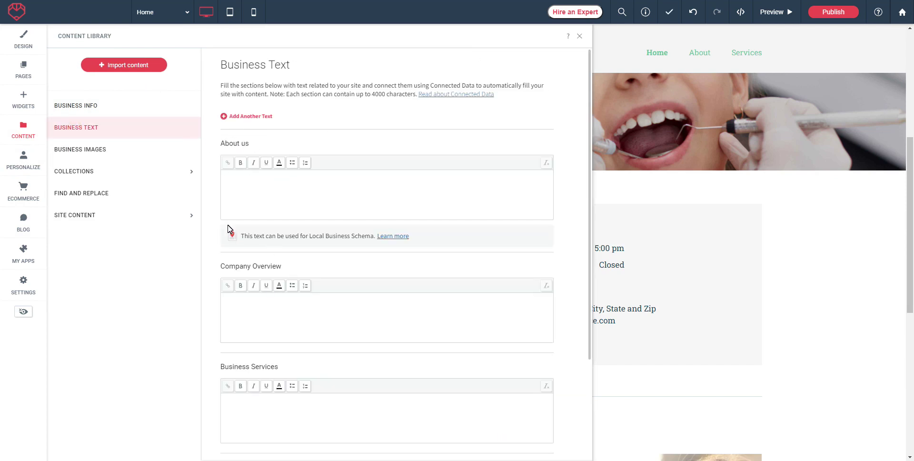
pyautogui.click(247, 192)
pyautogui.write('Something about us')
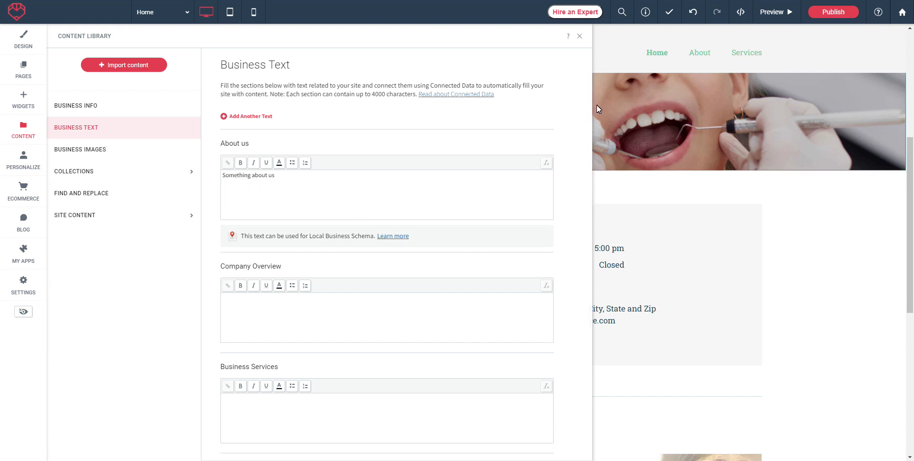
pyautogui.click(579, 36)
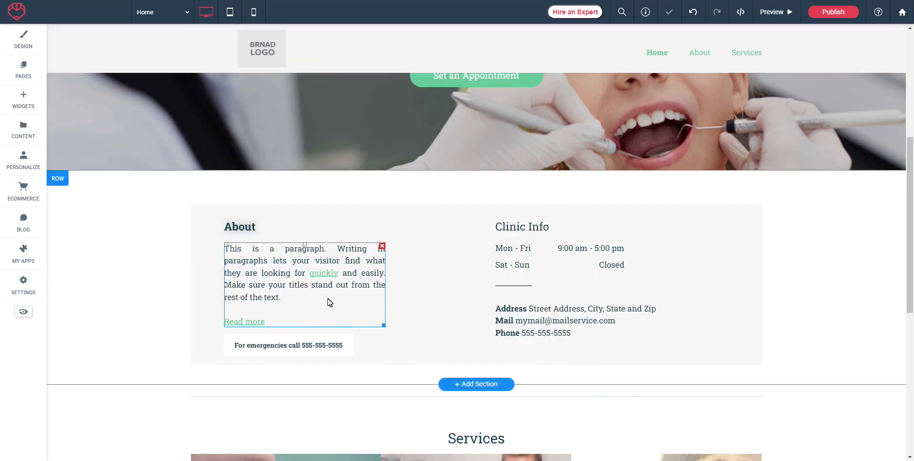
# Step: Insert the About Us business text as a linked 'Something about us' line in the About paragraph
pyautogui.click(291, 294)
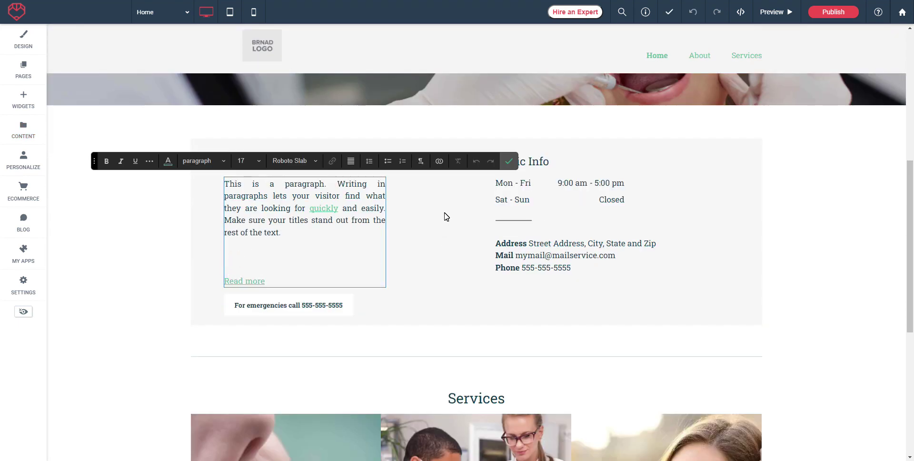
pyautogui.click(439, 161)
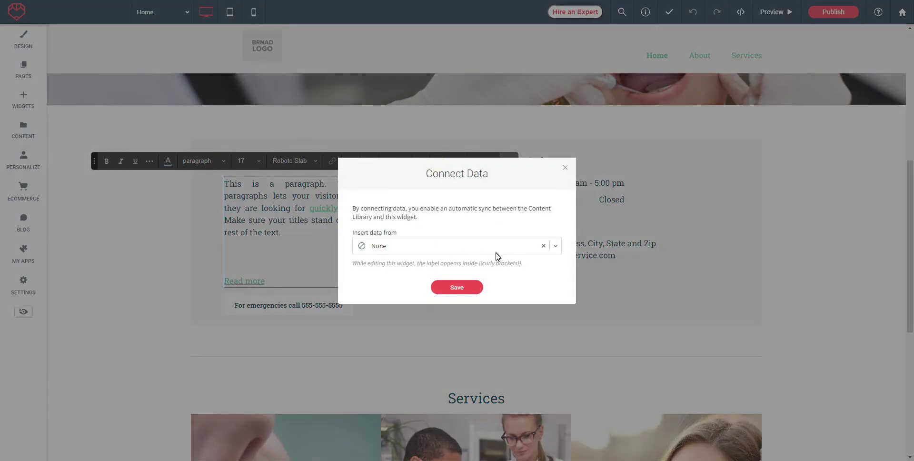
pyautogui.click(553, 246)
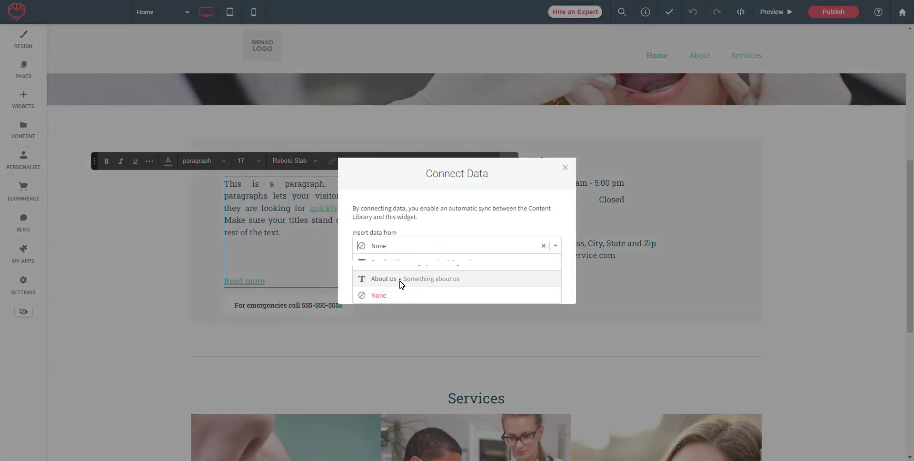
pyautogui.click(435, 280)
pyautogui.click(457, 288)
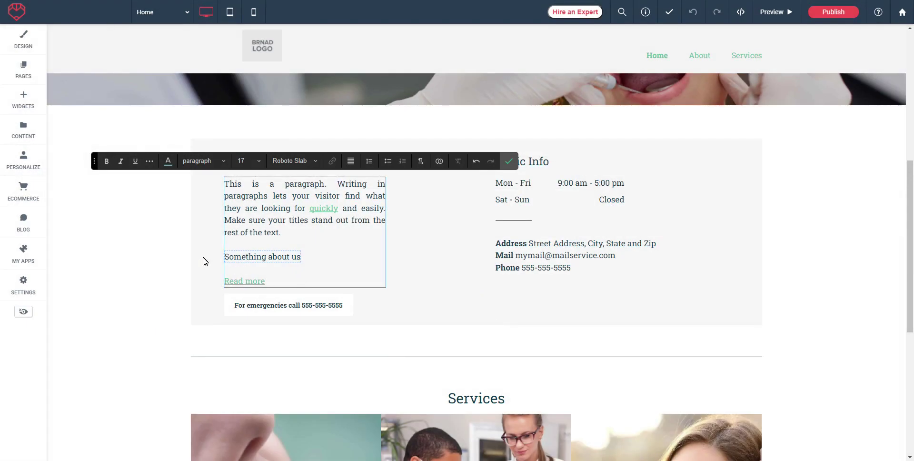
pyautogui.click(330, 255)
pyautogui.click(23, 129)
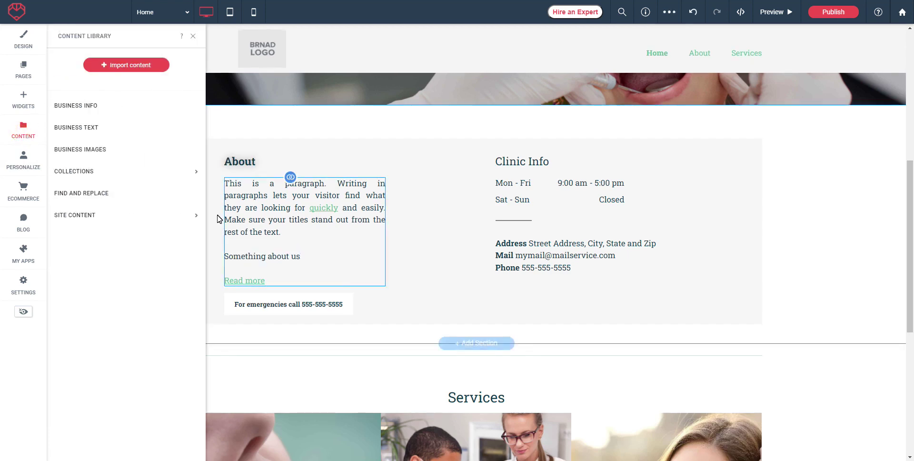
# Step: Extend the About us business text to 'Something about us but not much really.' and finish the paragraph edit
pyautogui.click(76, 128)
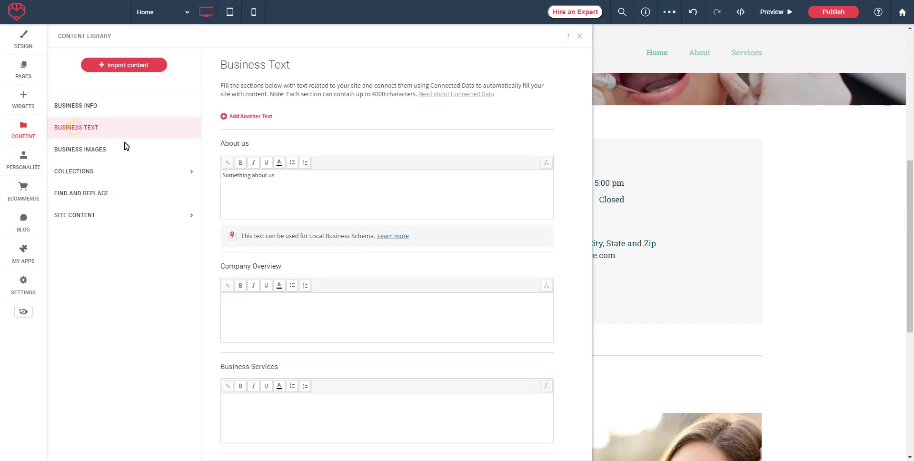
pyautogui.click(303, 181)
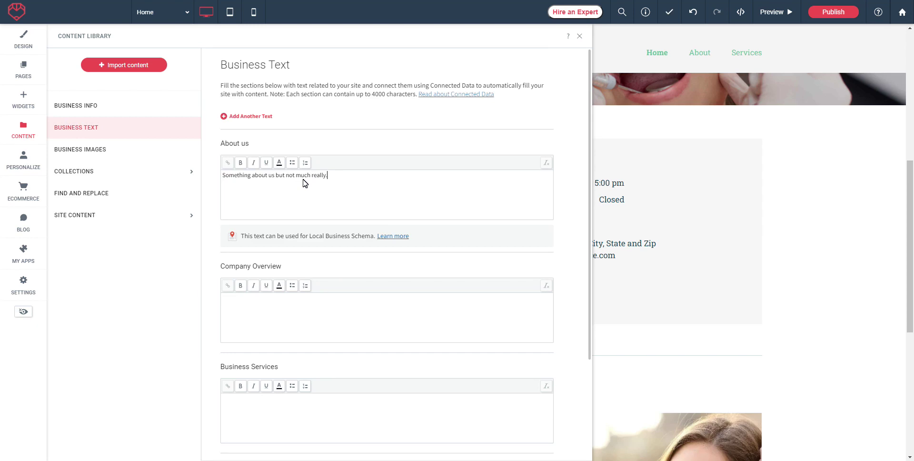
pyautogui.click(580, 37)
pyautogui.click(283, 182)
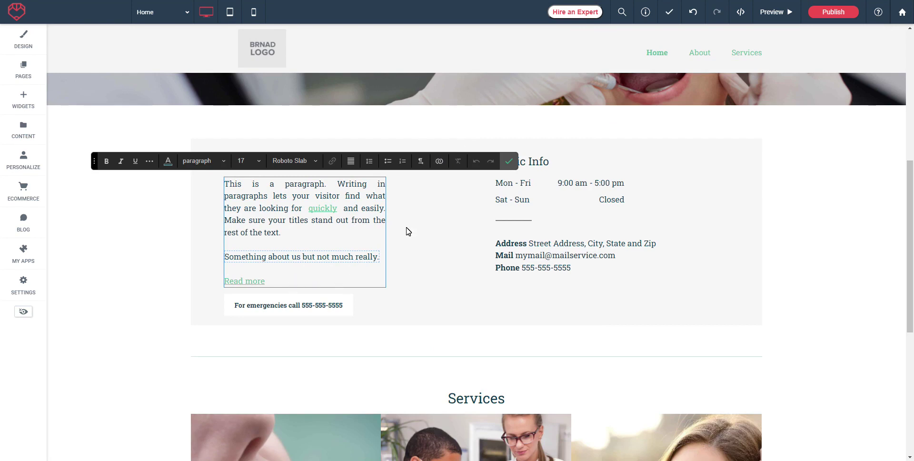
pyautogui.click(509, 161)
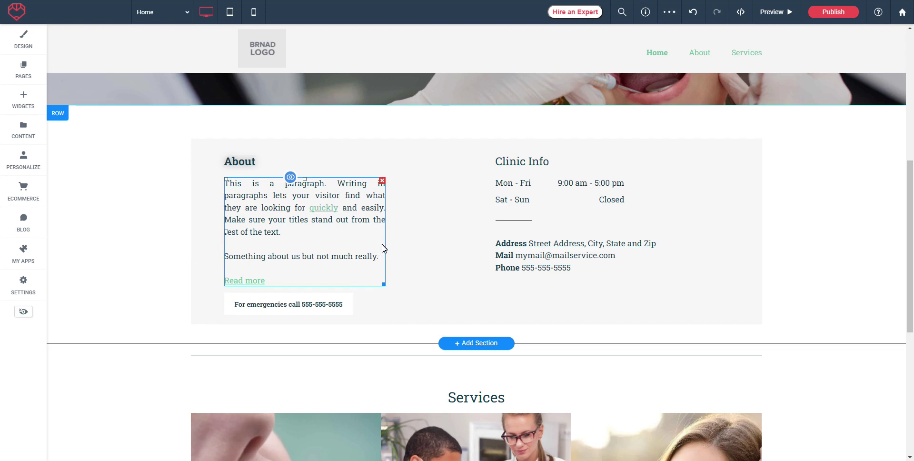
# Step: Widen the About paragraph box to about 490 px and open its Text Block Design settings
pyautogui.moveTo(383, 285); pyautogui.dragTo(455, 284)
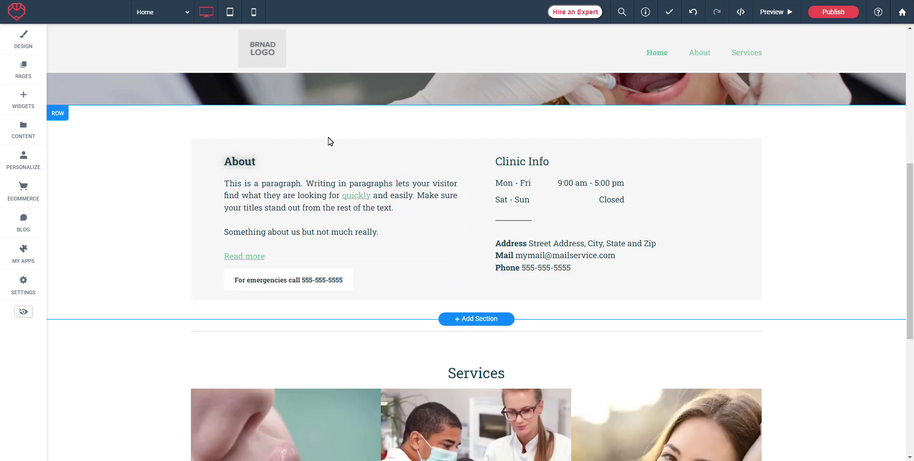
pyautogui.rightClick(261, 187)
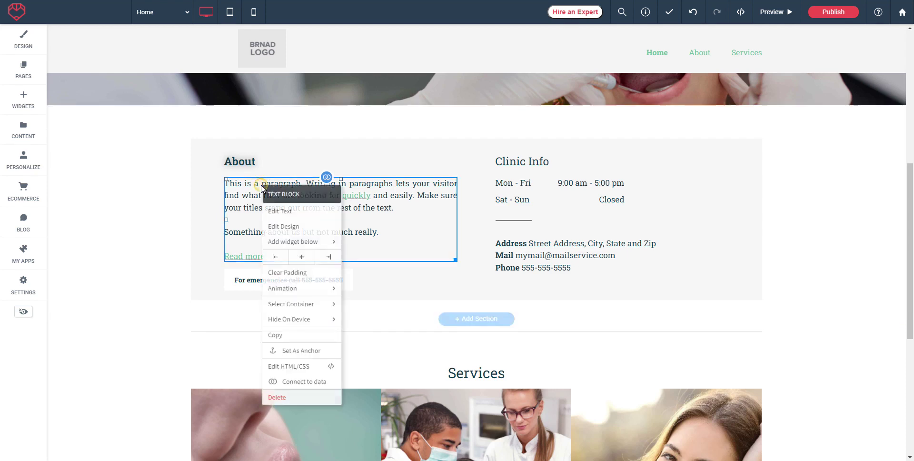
pyautogui.click(279, 227)
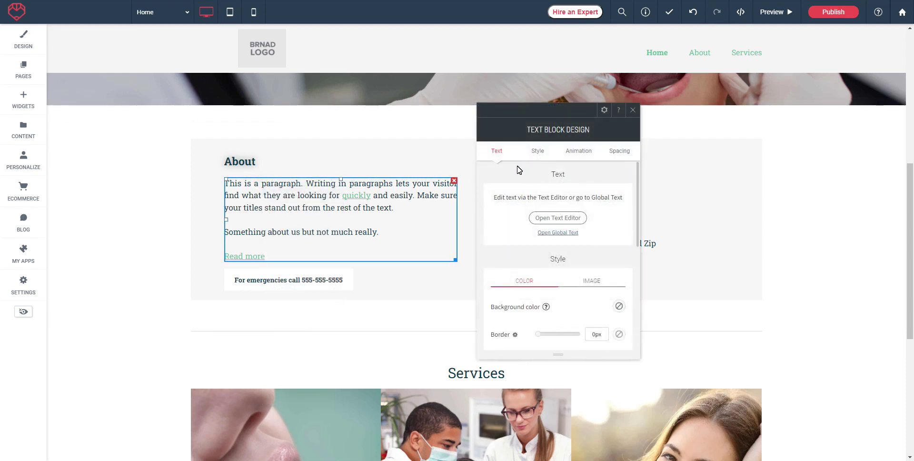
pyautogui.scroll(-1, 605, 186)
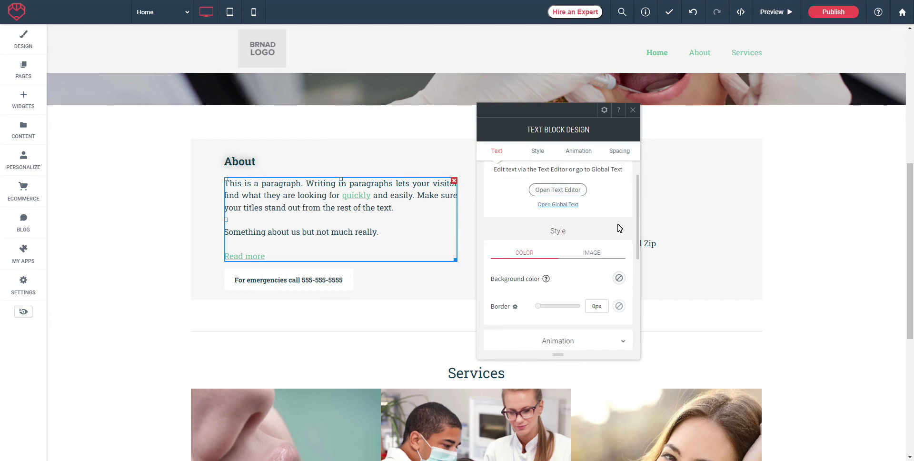
pyautogui.scroll(1, 620, 228)
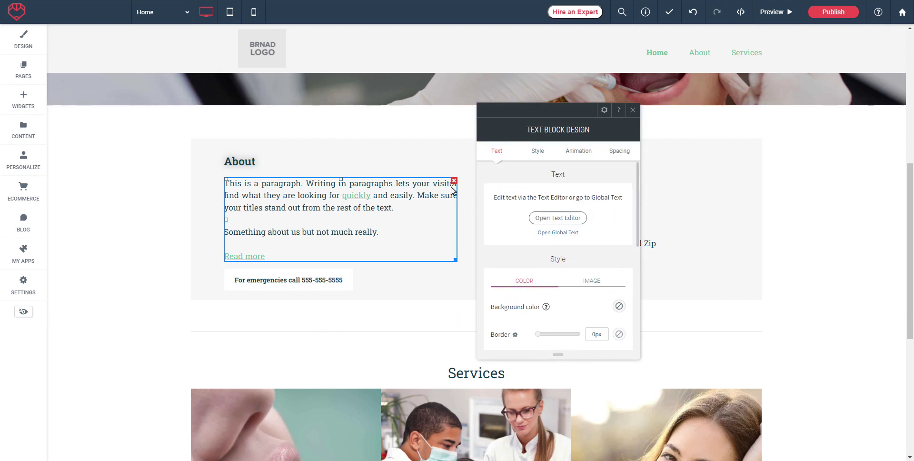
pyautogui.scroll(-2, 561, 223)
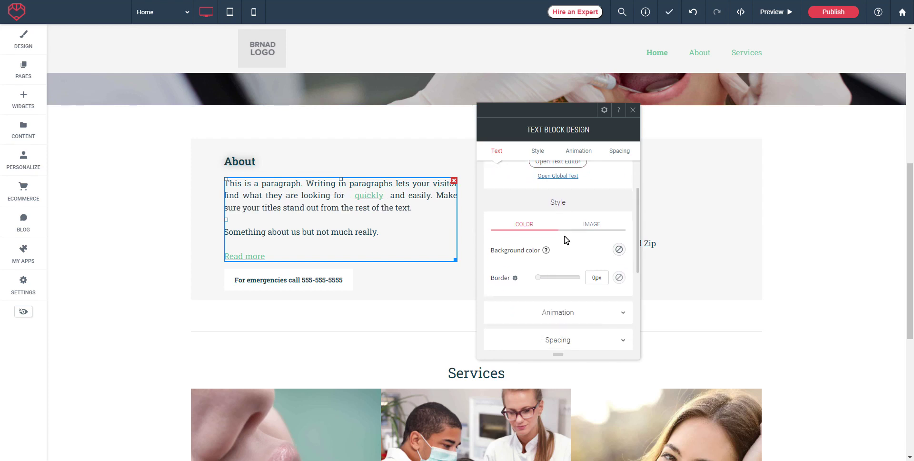
pyautogui.scroll(-1, 562, 247)
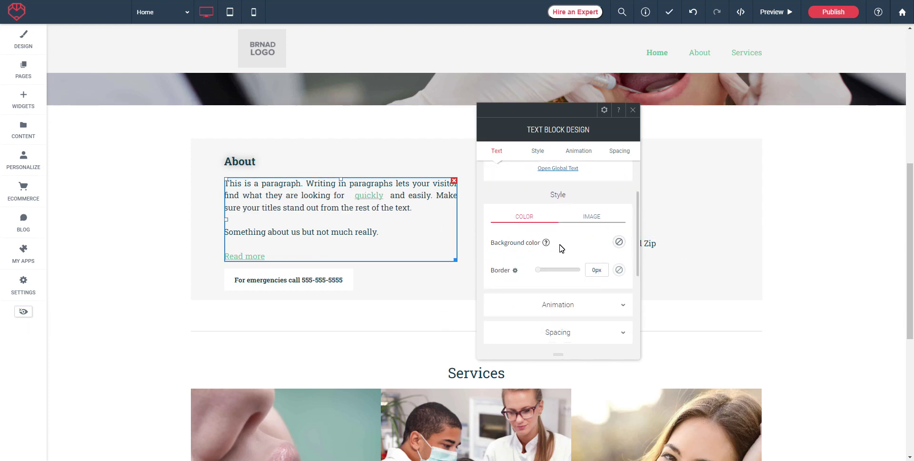
pyautogui.scroll(1, 562, 238)
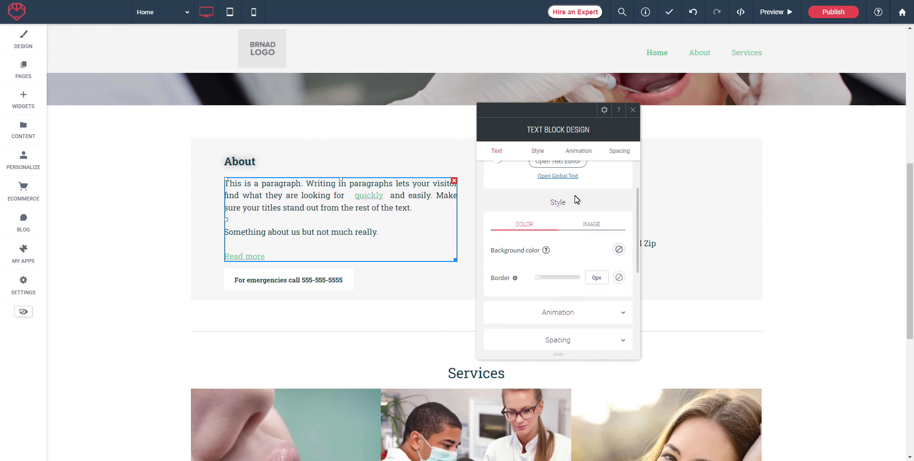
# Step: Give the About paragraph a background image using the first clinic photo
pyautogui.click(598, 227)
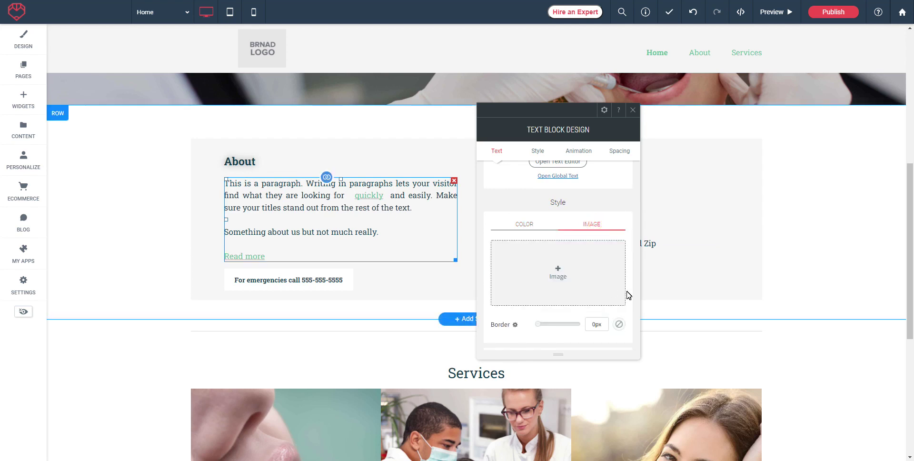
pyautogui.click(560, 275)
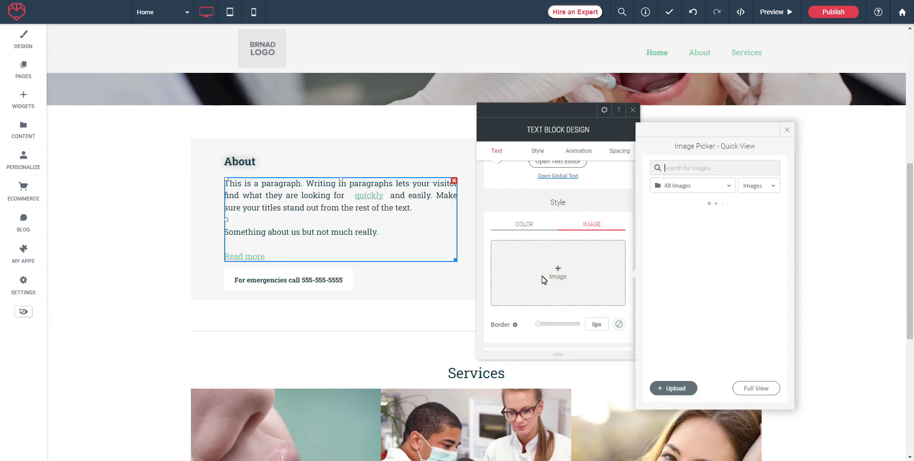
pyautogui.click(682, 229)
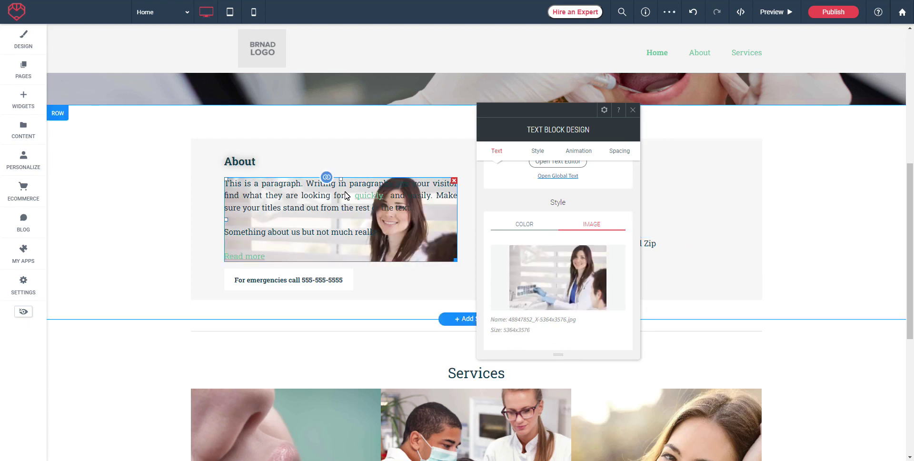
pyautogui.scroll(-1, 573, 254)
pyautogui.scroll(-3, 585, 252)
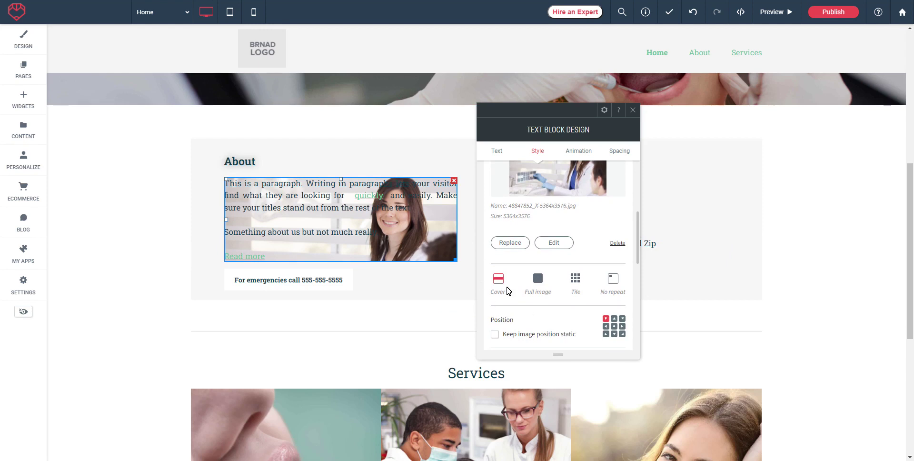
# Step: Try the background sizing options, settling on Full image
pyautogui.click(538, 280)
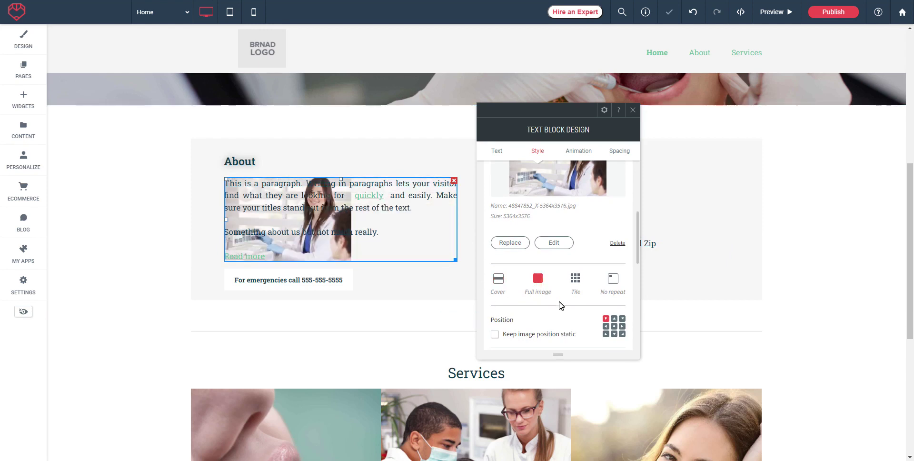
pyautogui.click(576, 281)
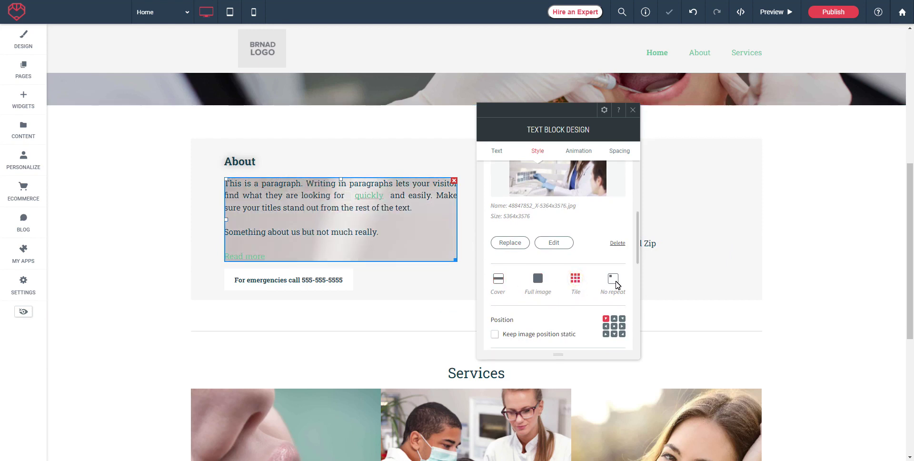
pyautogui.click(497, 281)
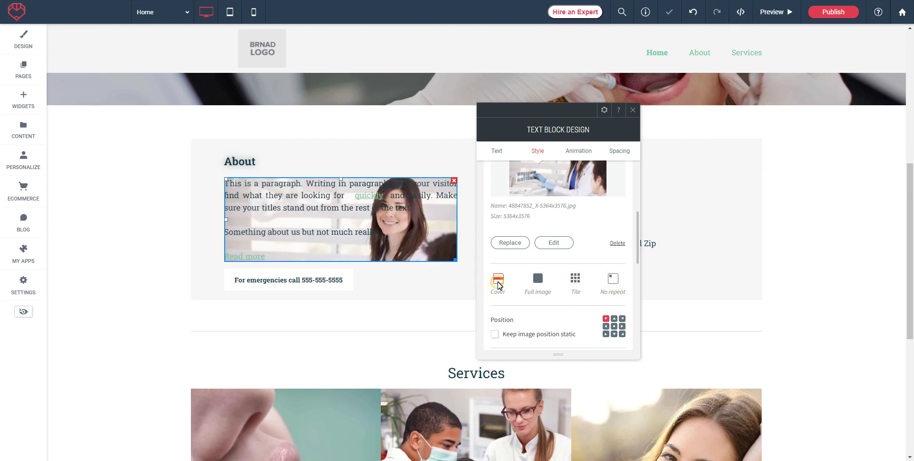
pyautogui.scroll(-1, 580, 317)
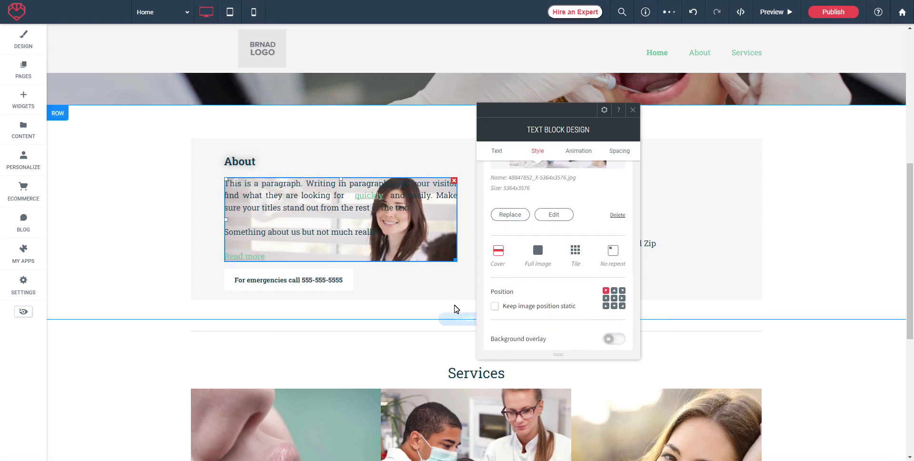
# Step: Anchor the background photo middle-left and turn off 'Keep image position static'
pyautogui.click(622, 305)
pyautogui.click(614, 298)
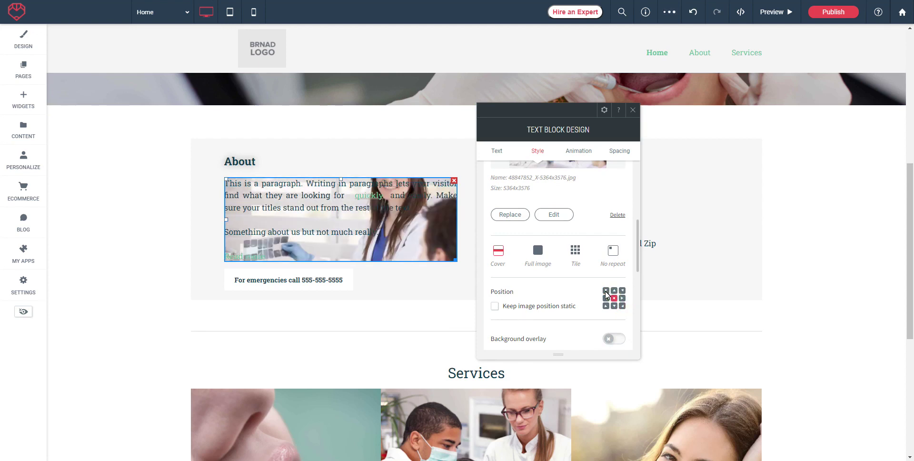
pyautogui.click(612, 290)
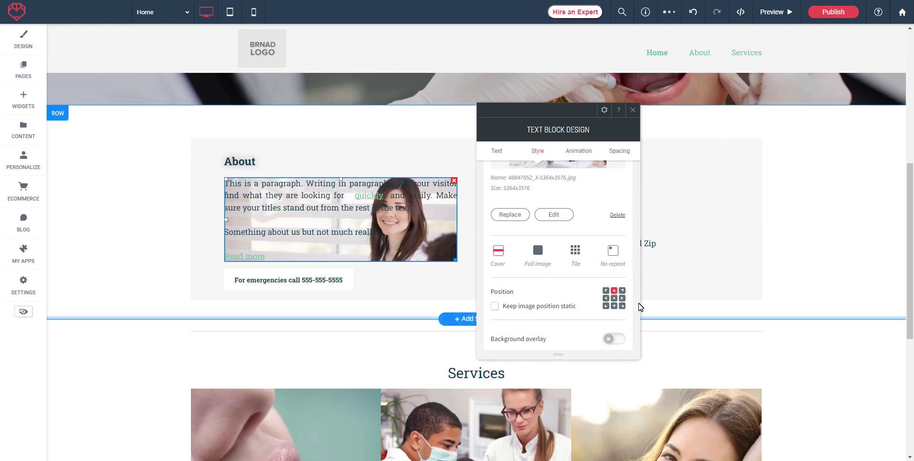
pyautogui.click(495, 306)
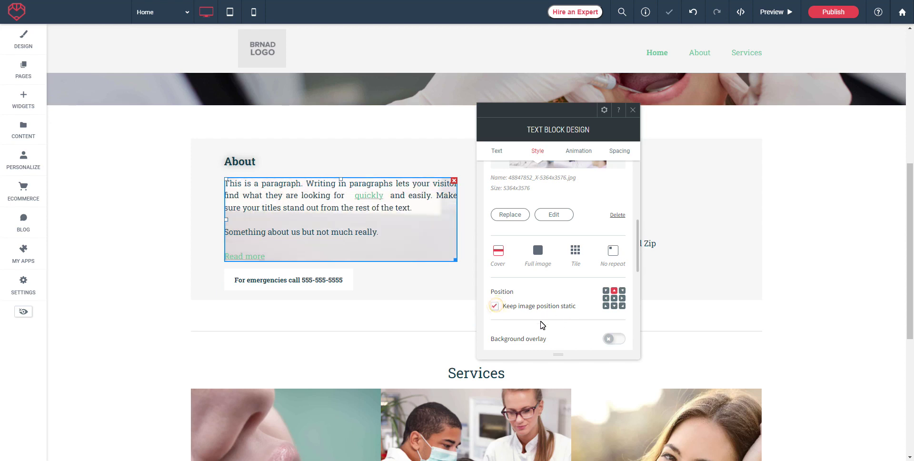
pyautogui.scroll(-2, 418, 214)
pyautogui.scroll(1, 418, 220)
pyautogui.scroll(5, 417, 230)
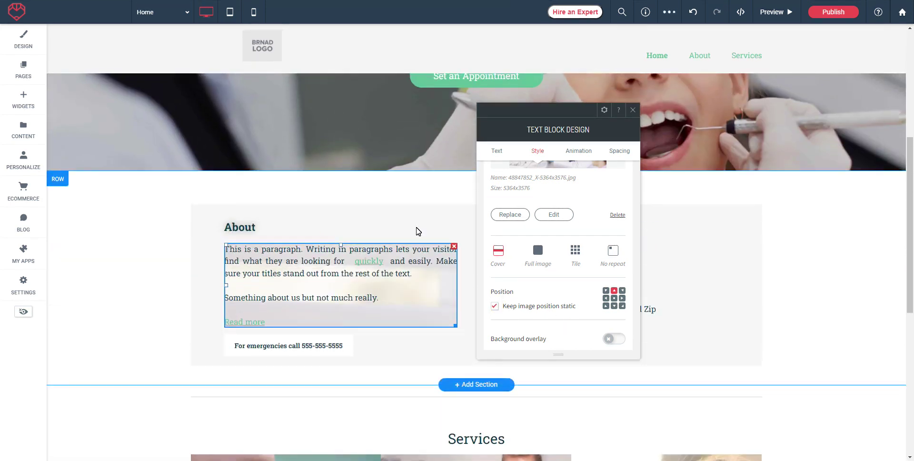
pyautogui.scroll(-1, 408, 249)
pyautogui.scroll(-4, 364, 426)
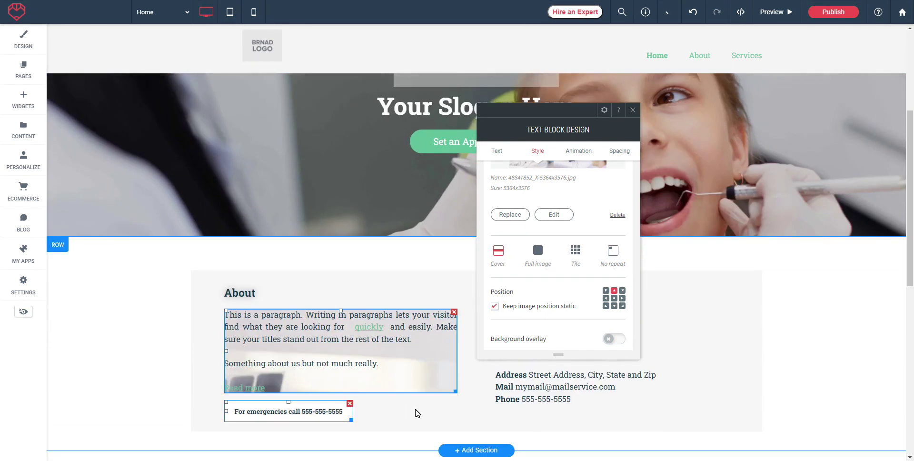
pyautogui.scroll(-2, 395, 276)
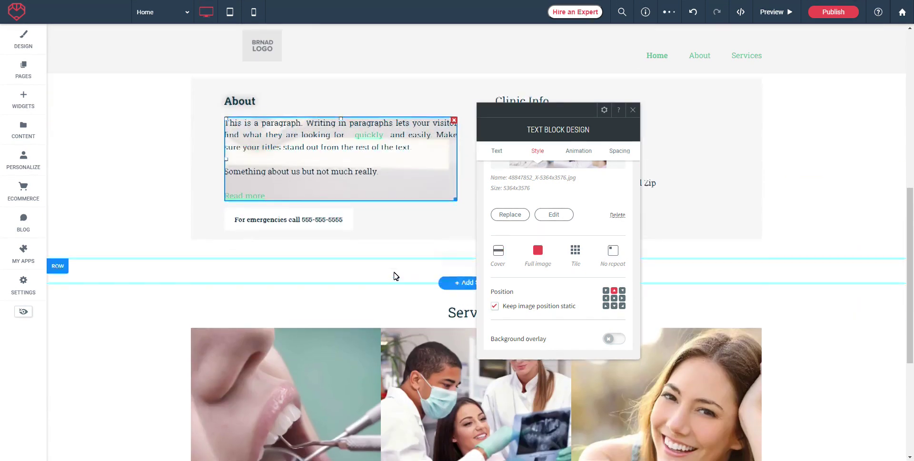
pyautogui.scroll(7, 397, 285)
pyautogui.scroll(-3, 412, 377)
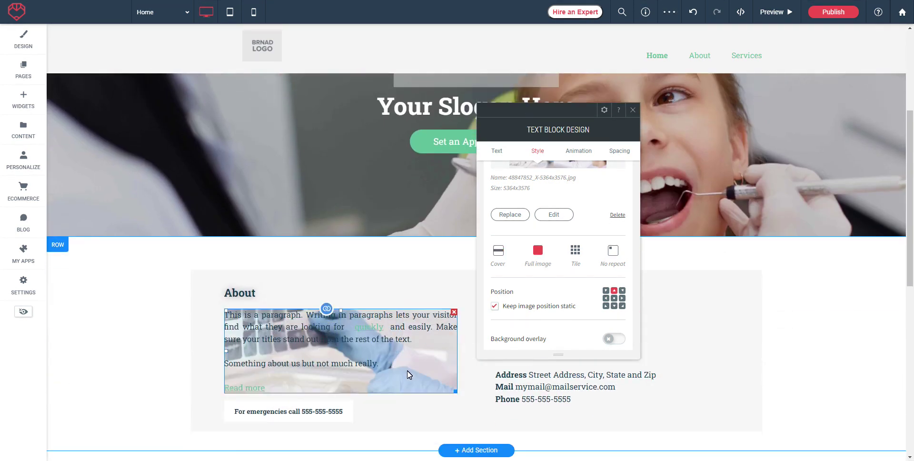
pyautogui.click(605, 298)
pyautogui.scroll(-2, 618, 290)
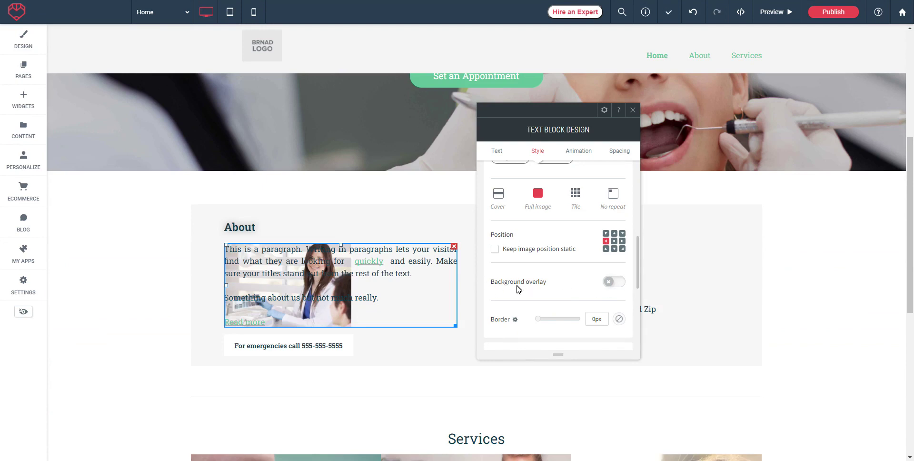
# Step: Add a green #68cd9a background overlay at 21% opacity over the photo
pyautogui.click(614, 281)
pyautogui.scroll(-2, 586, 278)
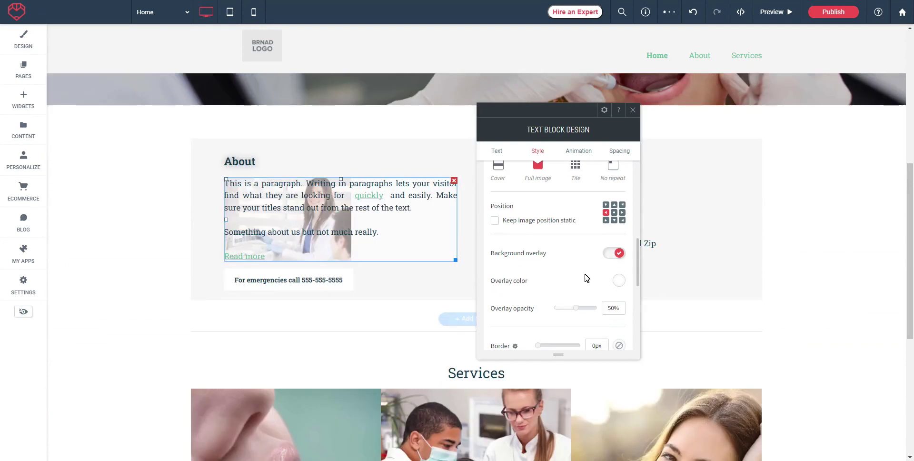
pyautogui.click(617, 284)
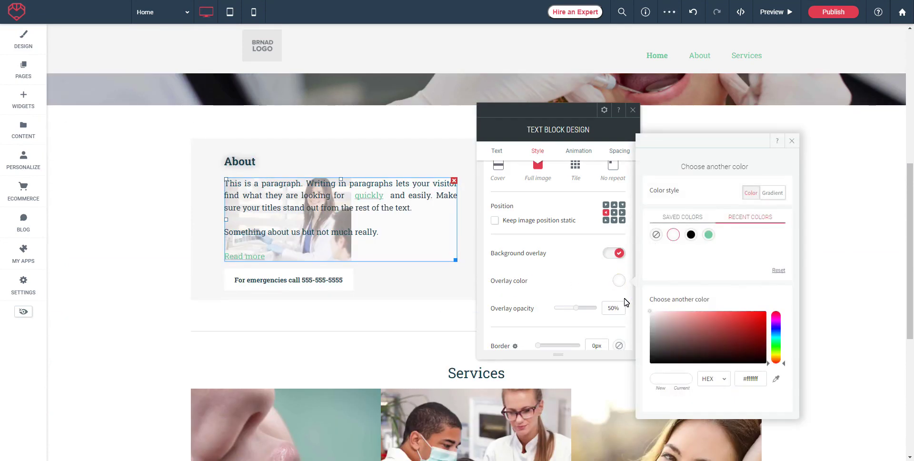
pyautogui.click(708, 234)
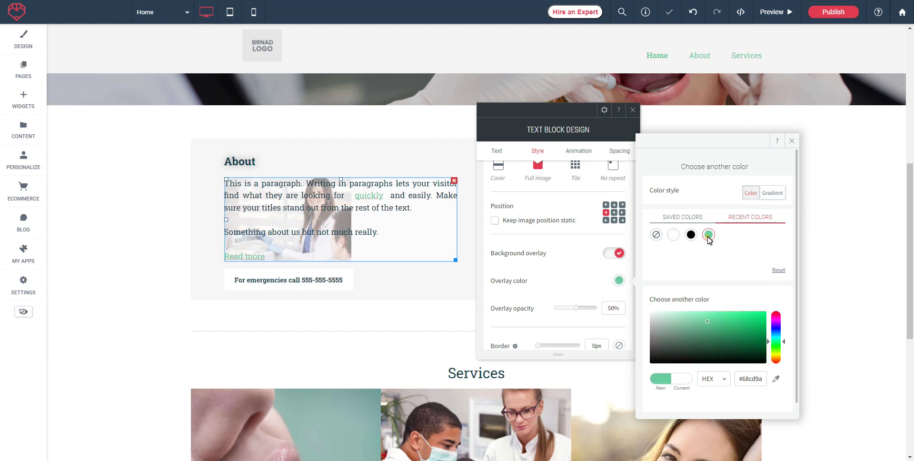
pyautogui.scroll(-1, 538, 281)
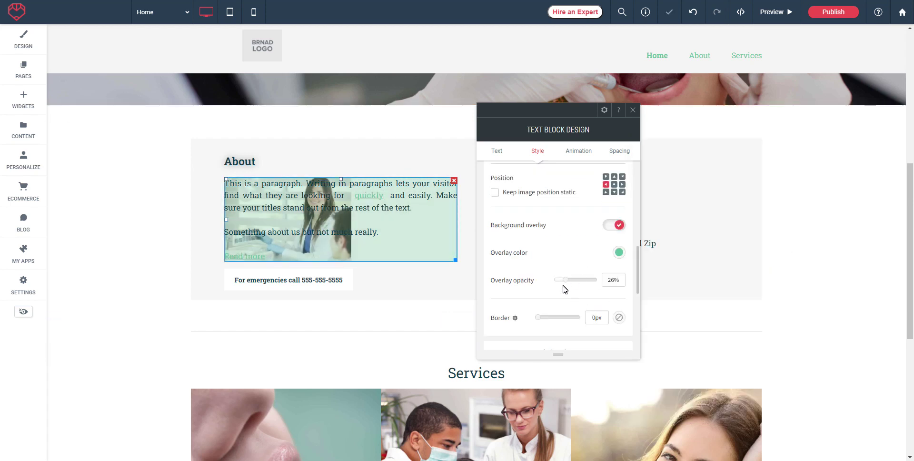
pyautogui.moveTo(567, 280); pyautogui.dragTo(544, 290)
pyautogui.scroll(-1, 557, 295)
pyautogui.scroll(-1, 247, 221)
pyautogui.click(558, 323)
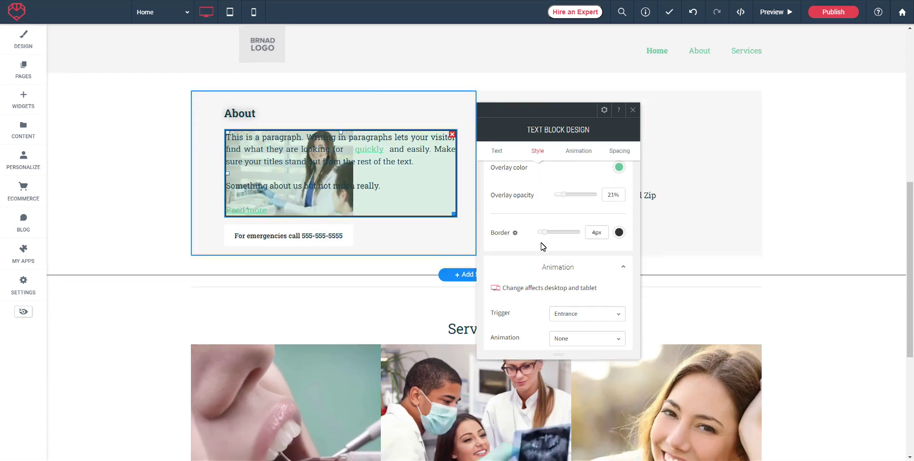
pyautogui.scroll(-2, 603, 285)
# Step: Set a Fade in entrance animation from the right and preview it
pyautogui.scroll(-1, 590, 268)
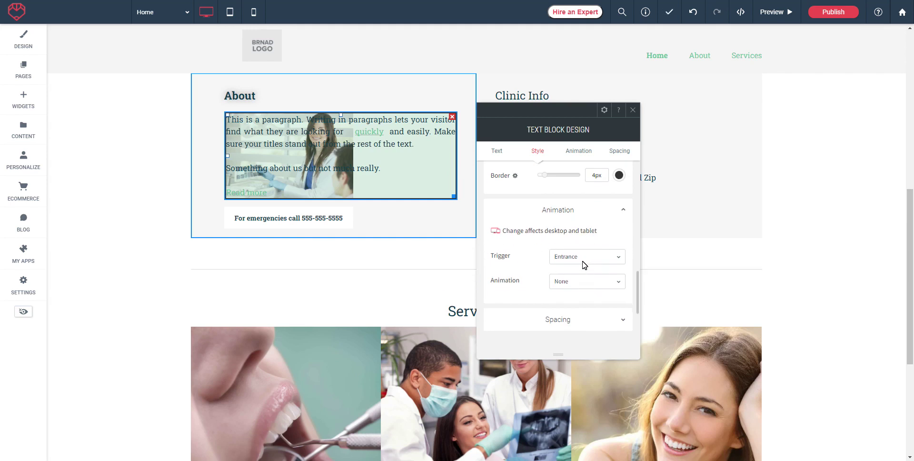
pyautogui.click(618, 286)
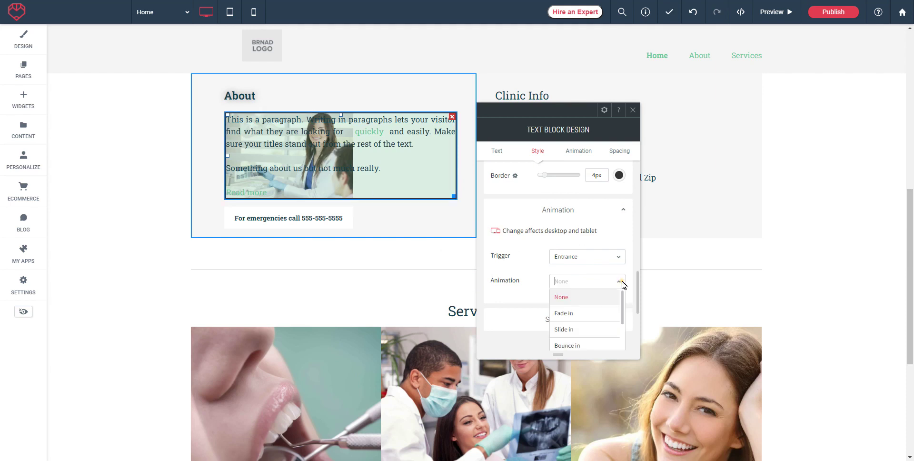
pyautogui.click(563, 313)
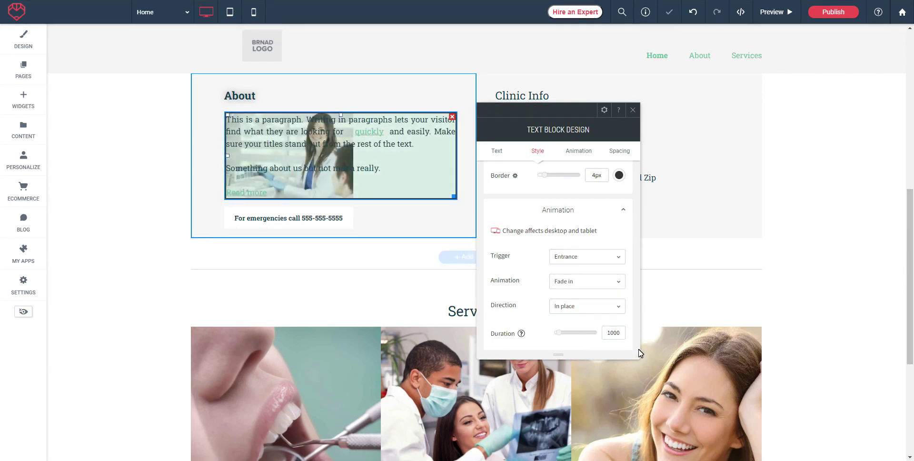
pyautogui.click(620, 308)
pyautogui.scroll(-2, 621, 314)
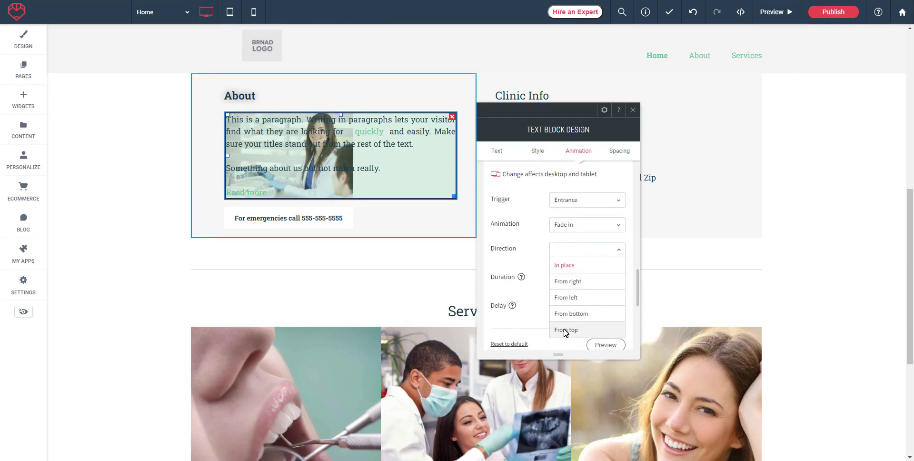
pyautogui.click(567, 281)
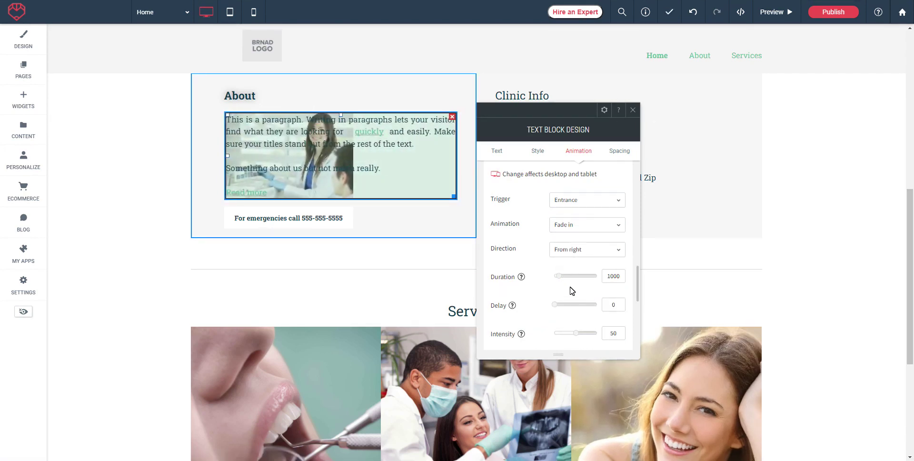
pyautogui.scroll(-1, 575, 276)
pyautogui.scroll(-4, 575, 276)
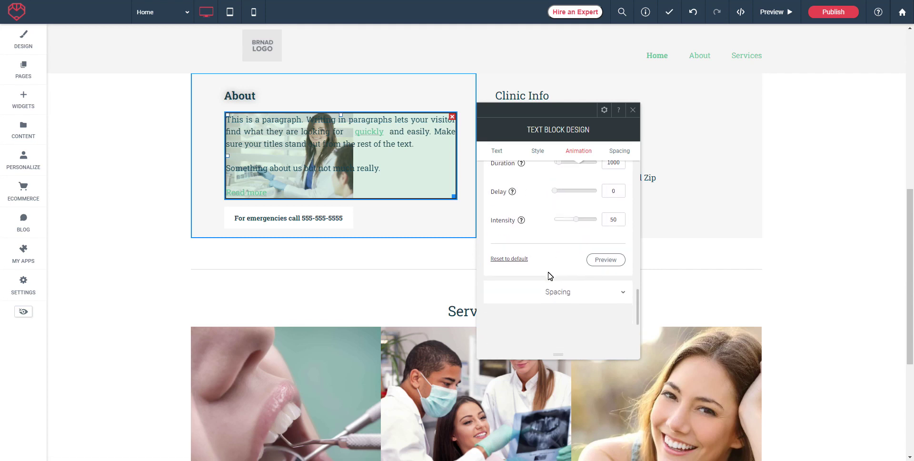
pyautogui.click(607, 233)
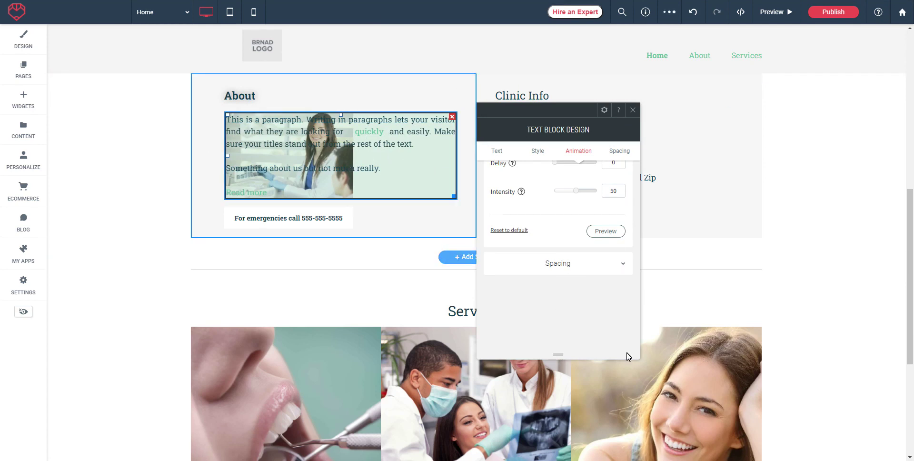
pyautogui.click(622, 262)
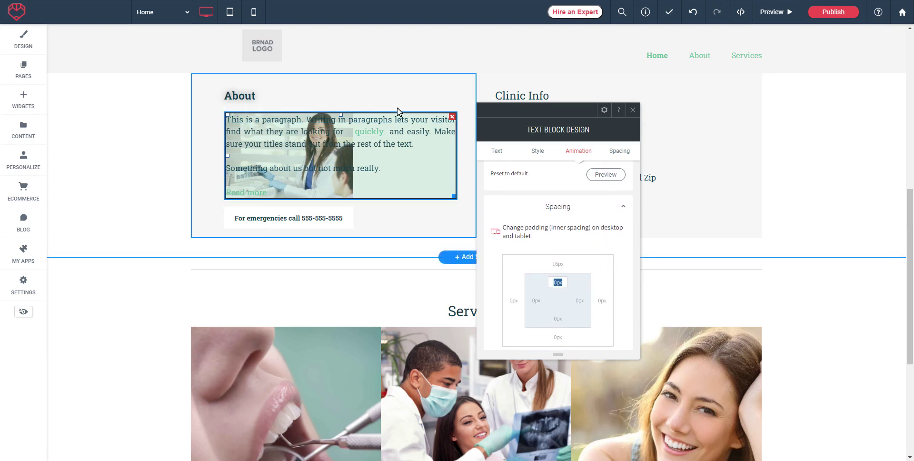
# Step: Reopen the About paragraph's Text Block Design at its Spacing settings
pyautogui.click(432, 89)
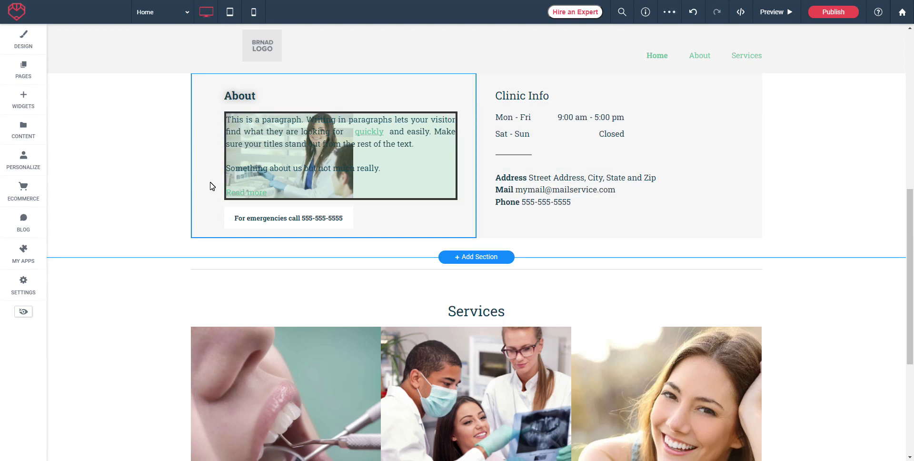
pyautogui.rightClick(411, 144)
pyautogui.click(427, 181)
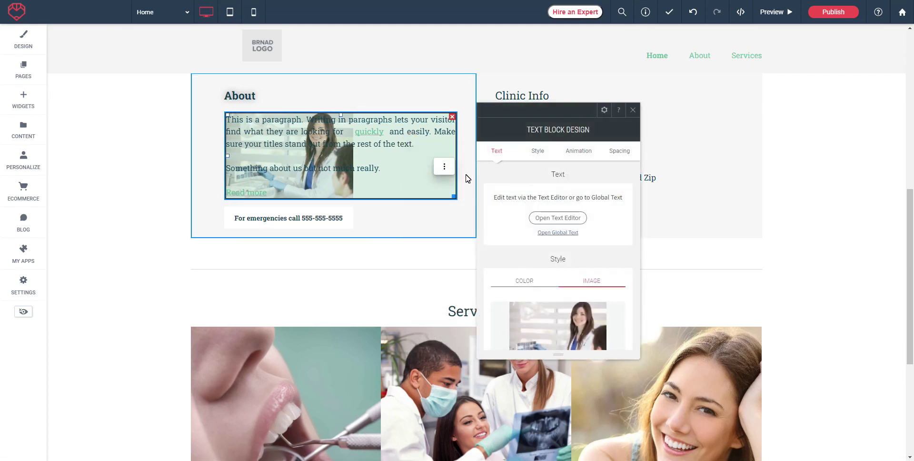
pyautogui.scroll(-3, 600, 222)
pyautogui.click(614, 150)
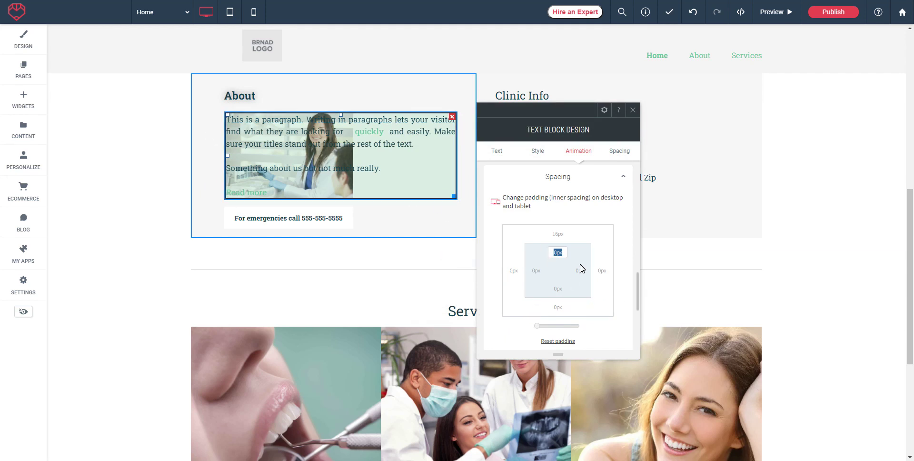
# Step: Set the top, left, right and bottom padding to 5
pyautogui.write('5')
pyautogui.click(536, 271)
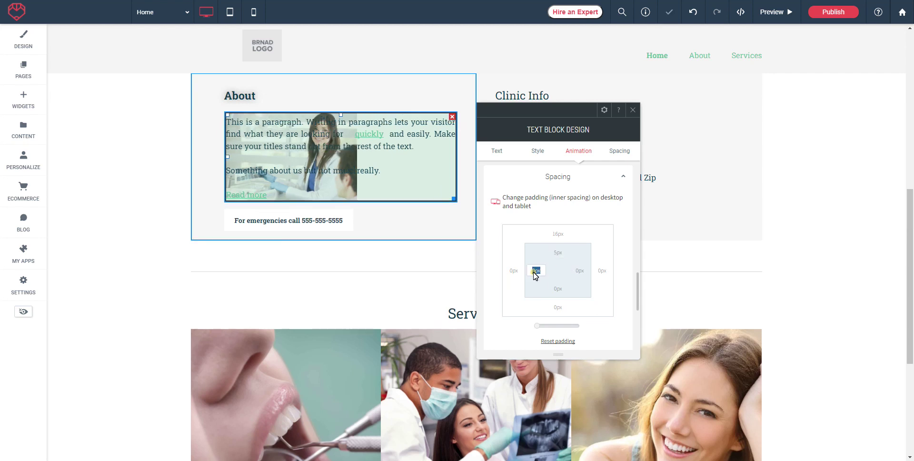
pyautogui.write('5')
pyautogui.click(579, 271)
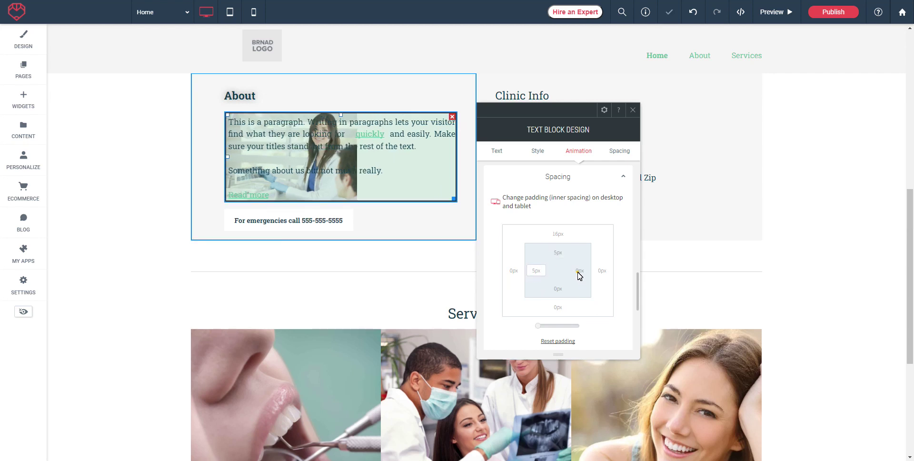
pyautogui.write('5')
pyautogui.click(557, 288)
pyautogui.write('5')
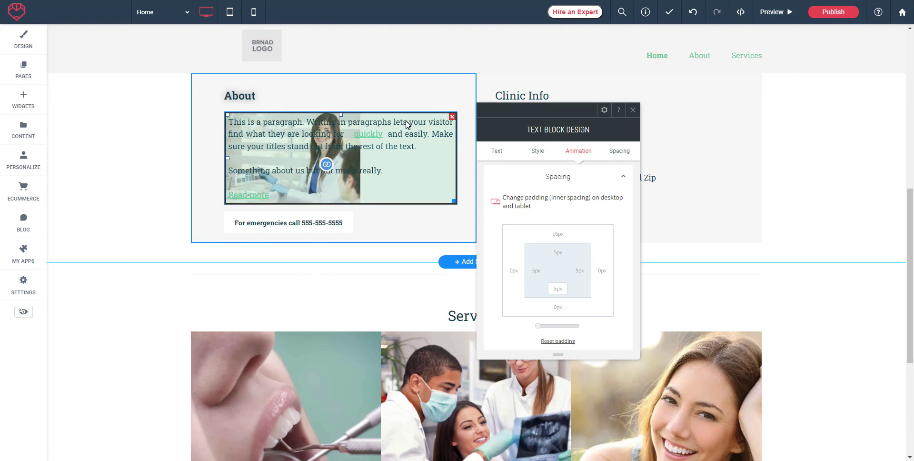
pyautogui.scroll(-3, 402, 138)
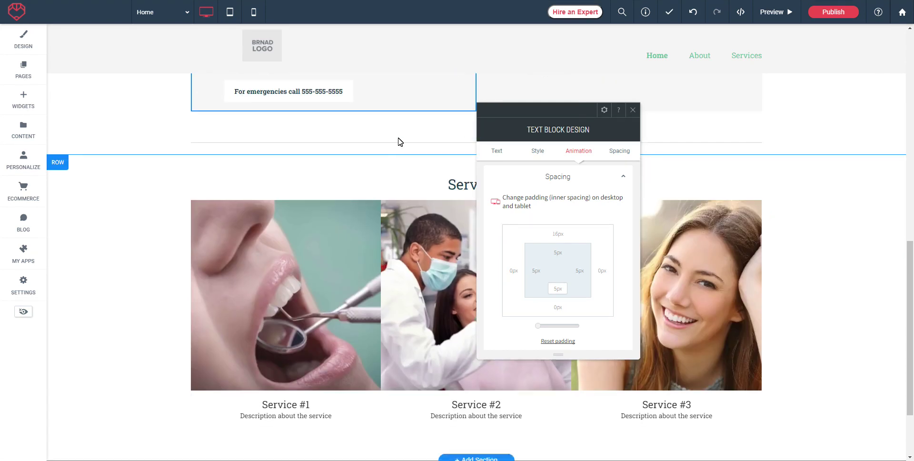
pyautogui.scroll(5, 402, 191)
# Step: Close the Text Block Design settings
pyautogui.click(430, 222)
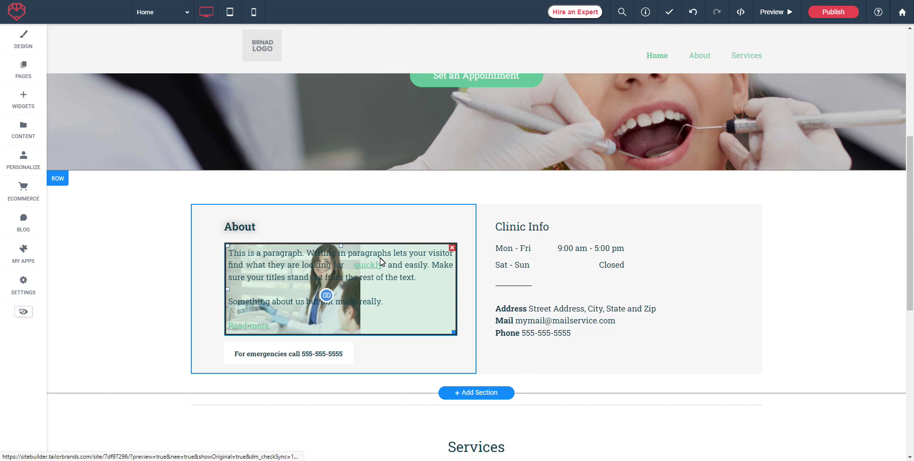
pyautogui.scroll(-3, 385, 267)
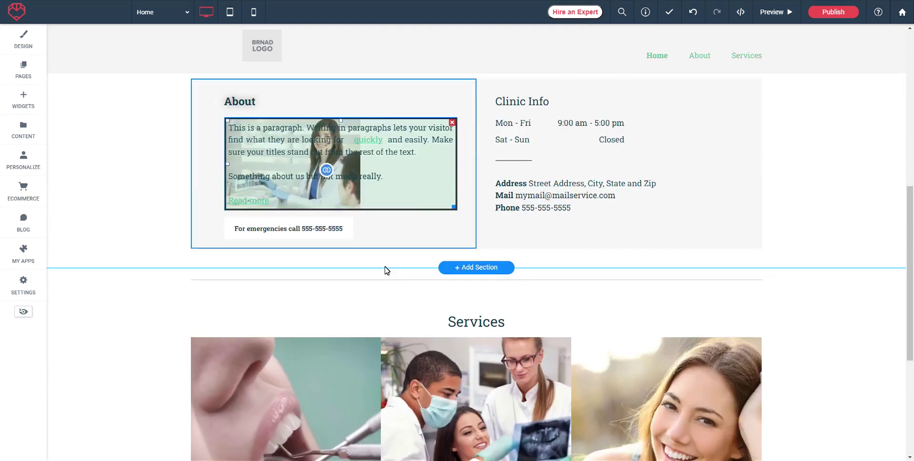
pyautogui.scroll(3, 376, 309)
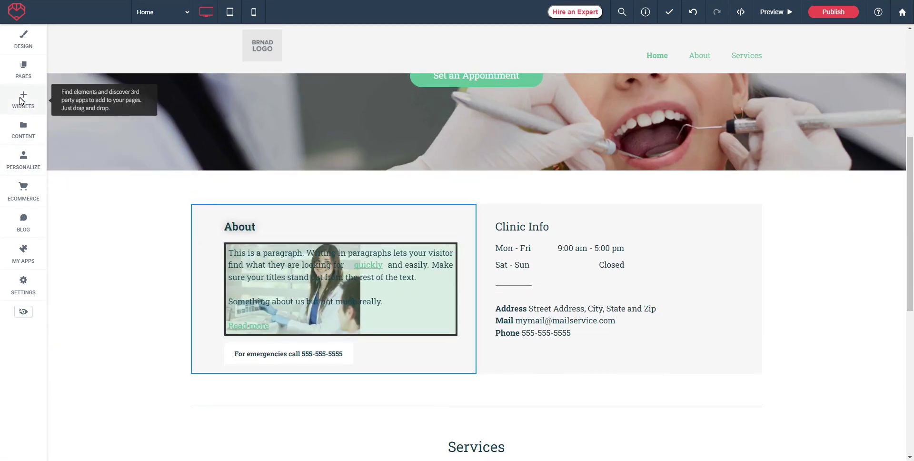
# Step: Drag a Text widget below the About paragraph to add a New Paragraph block
pyautogui.click(20, 107)
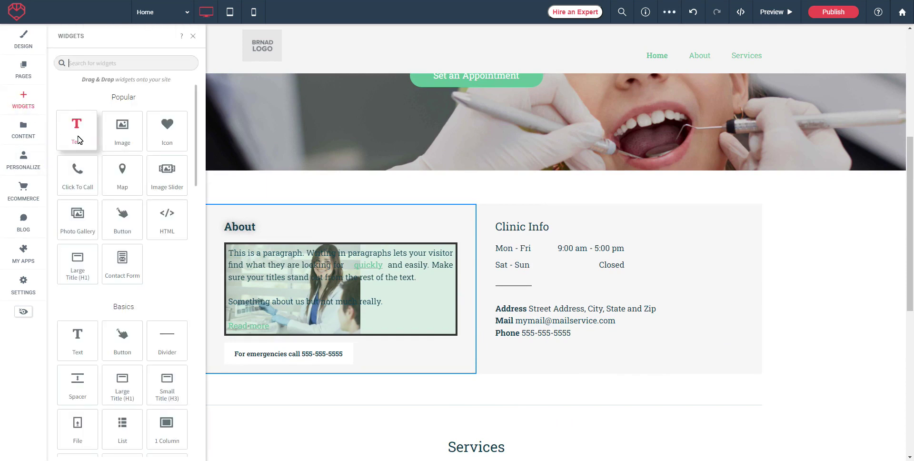
pyautogui.moveTo(76, 137); pyautogui.dragTo(342, 345)
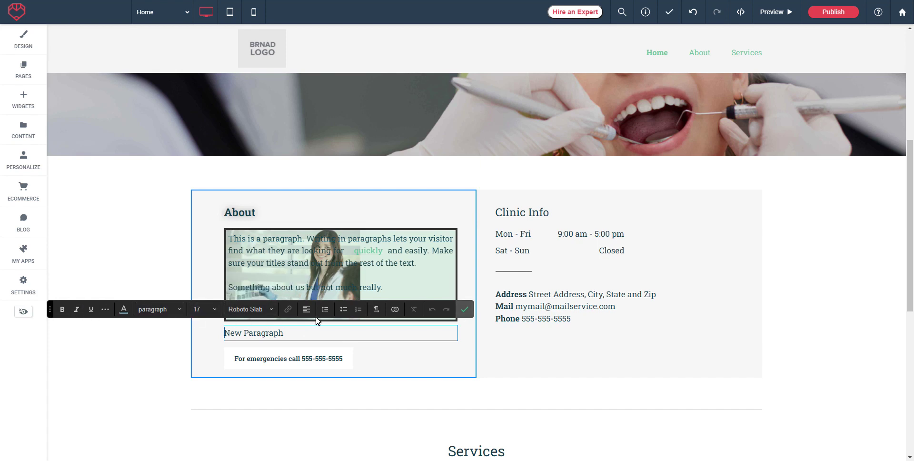
pyautogui.click(464, 309)
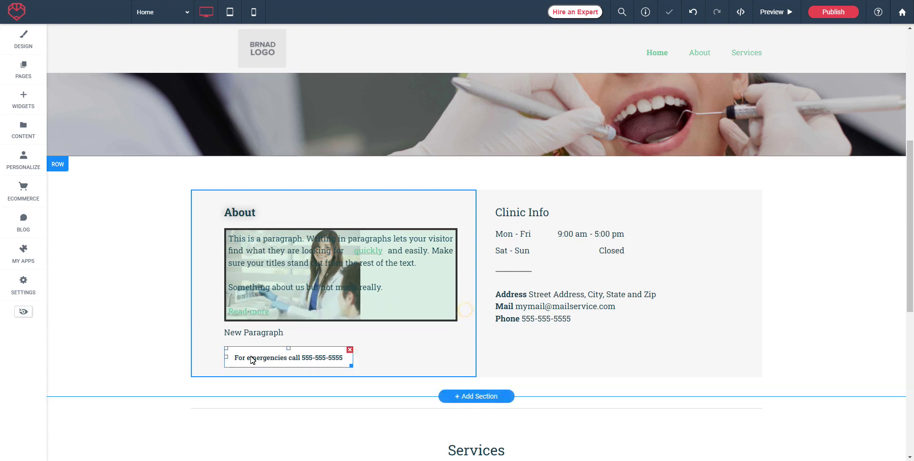
pyautogui.click(326, 280)
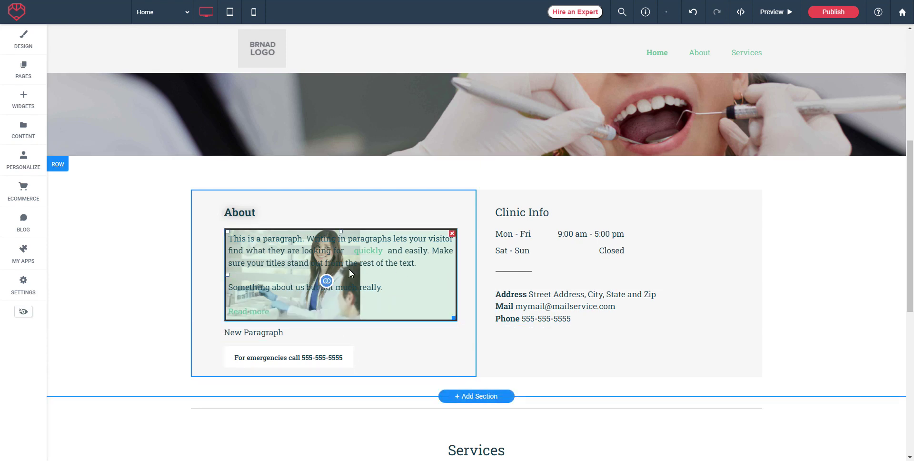
pyautogui.click(243, 333)
# Step: Replace the New Paragraph text with 'Title'
pyautogui.click(243, 341)
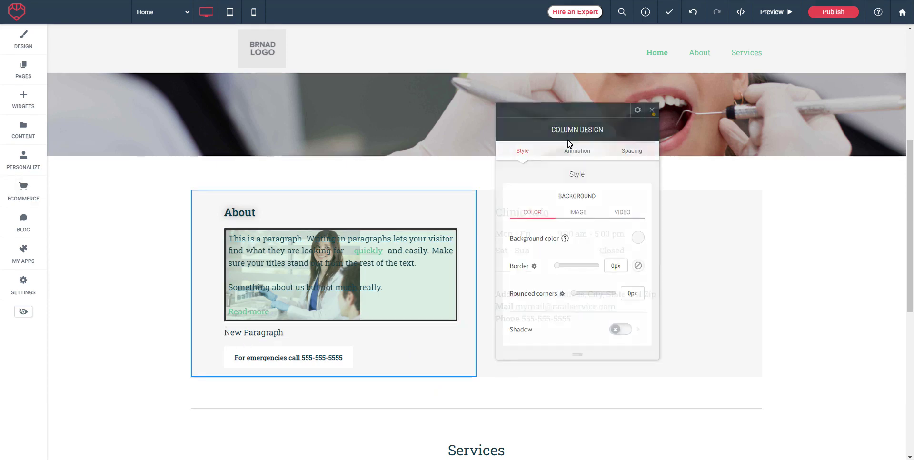
pyautogui.click(285, 347)
pyautogui.click(287, 337)
pyautogui.moveTo(305, 337); pyautogui.dragTo(221, 335)
pyautogui.write('Title')
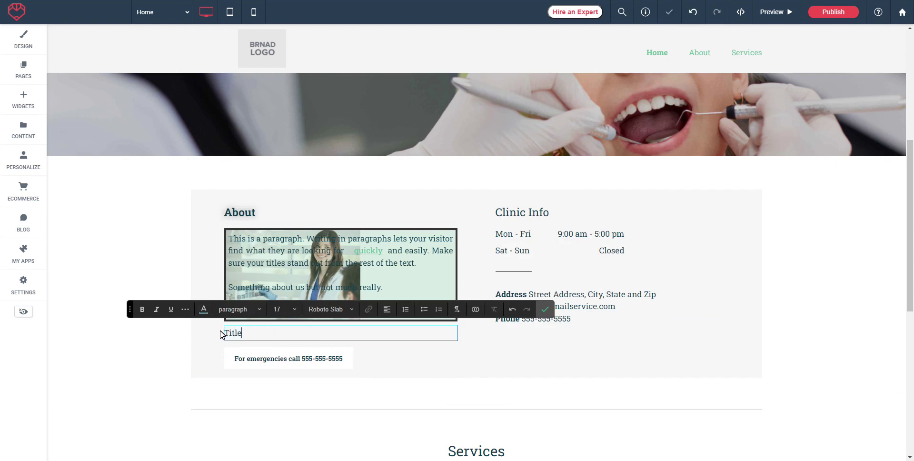
# Step: Style the word 'Title' as Heading 1 and finish editing
pyautogui.moveTo(267, 333); pyautogui.dragTo(221, 335)
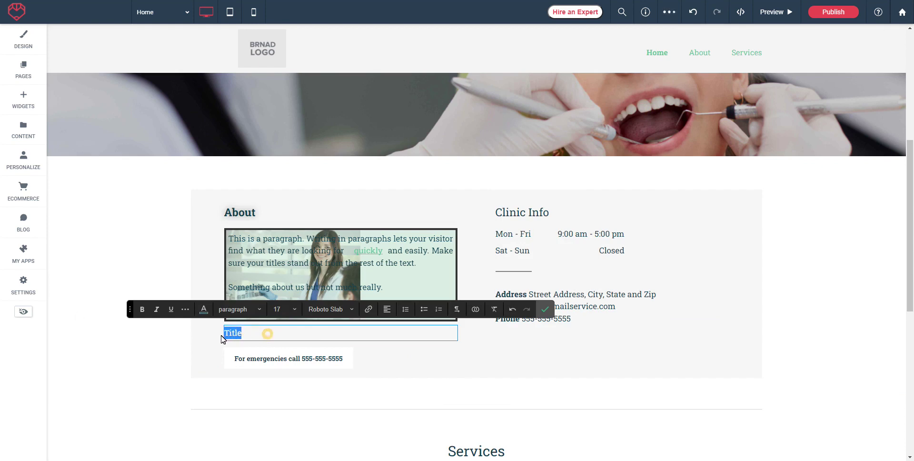
pyautogui.click(259, 309)
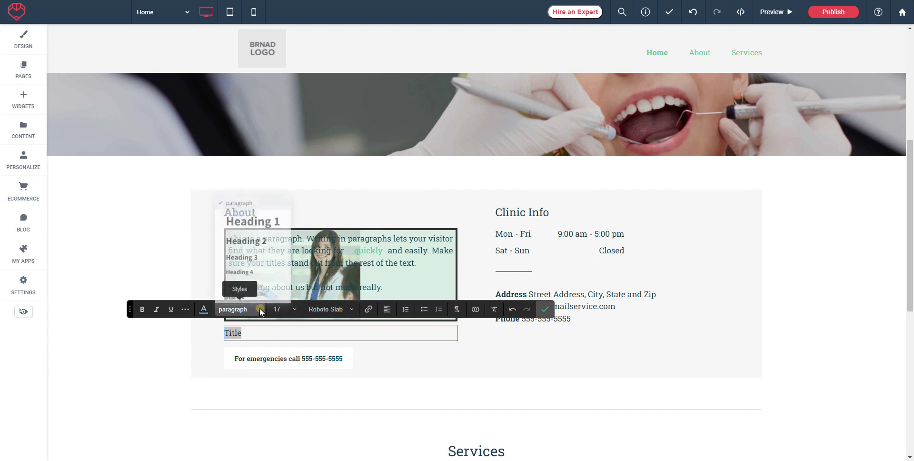
pyautogui.click(248, 220)
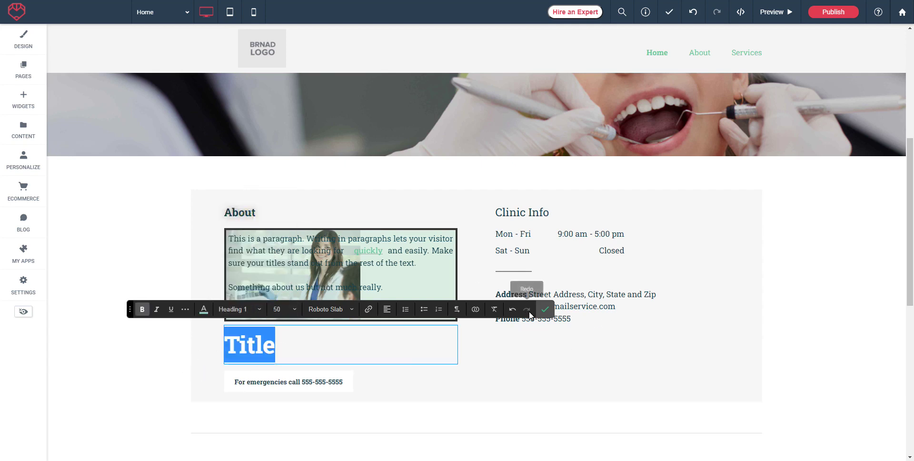
pyautogui.click(545, 309)
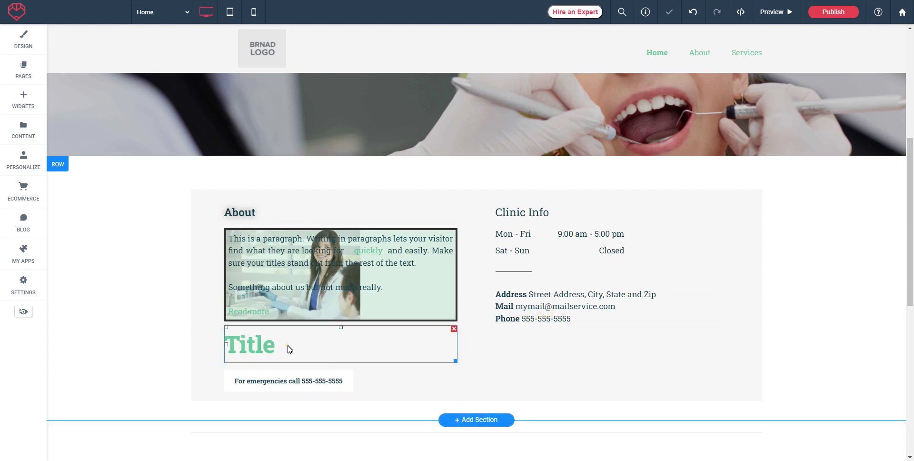
pyautogui.click(288, 346)
pyautogui.click(545, 309)
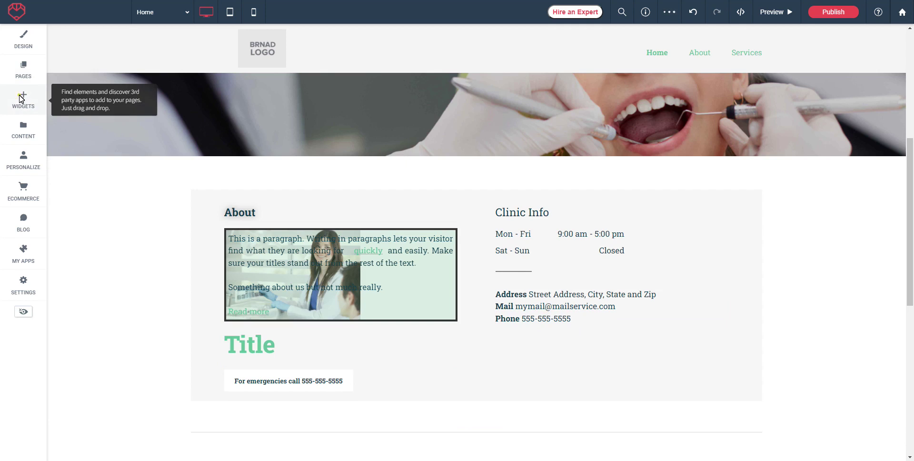
# Step: Drag a Text widget from Widgets into place under the Title heading
pyautogui.click(23, 99)
pyautogui.moveTo(77, 137); pyautogui.dragTo(312, 339)
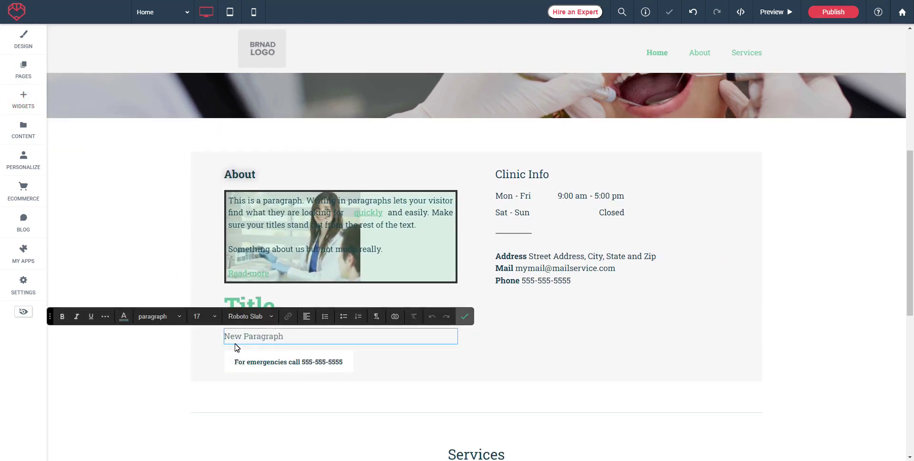
pyautogui.click(251, 336)
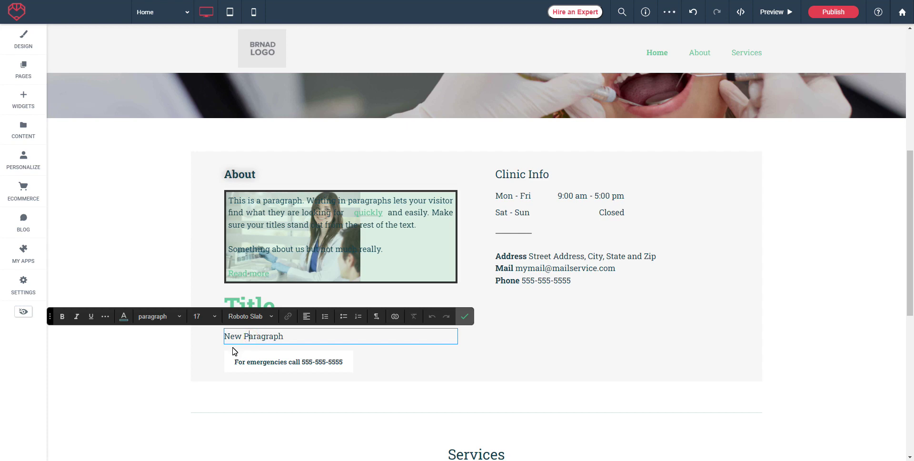
# Step: Replace the New Paragraph placeholder with connected About Us data, showing 'Something about us but not much really.'
pyautogui.scroll(-1, 234, 351)
pyautogui.moveTo(299, 301); pyautogui.dragTo(215, 303)
pyautogui.press('BackSpace')
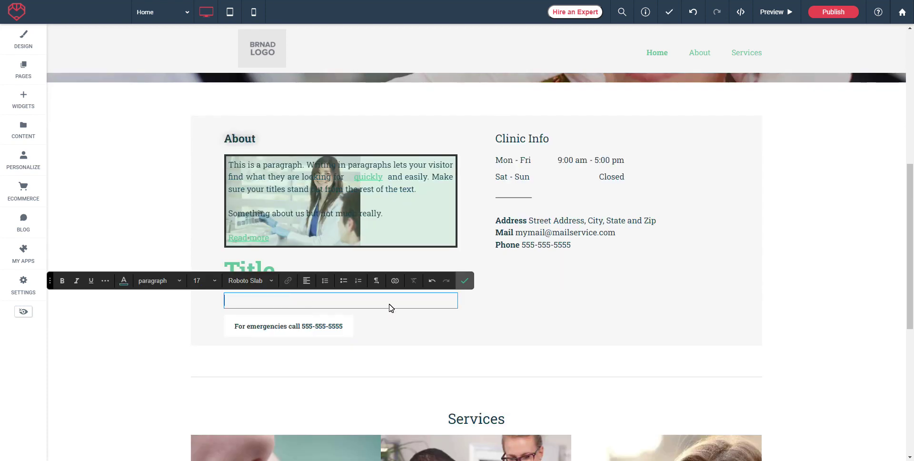
pyautogui.click(394, 280)
pyautogui.click(550, 251)
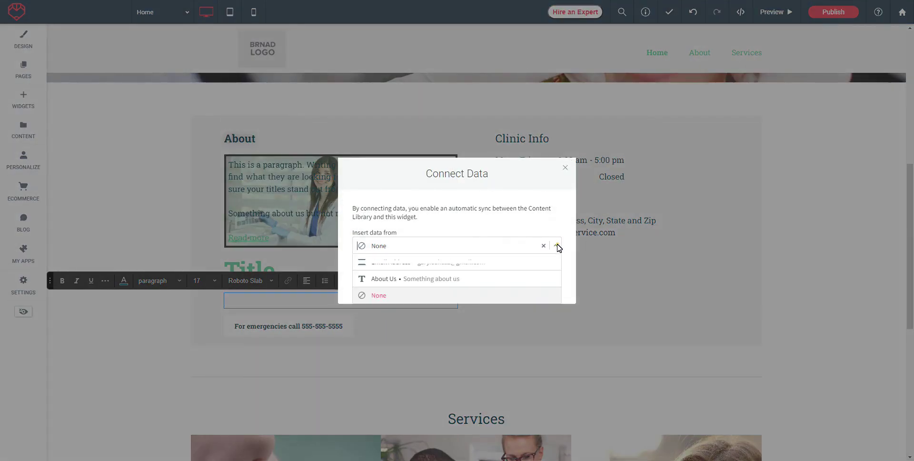
pyautogui.click(421, 281)
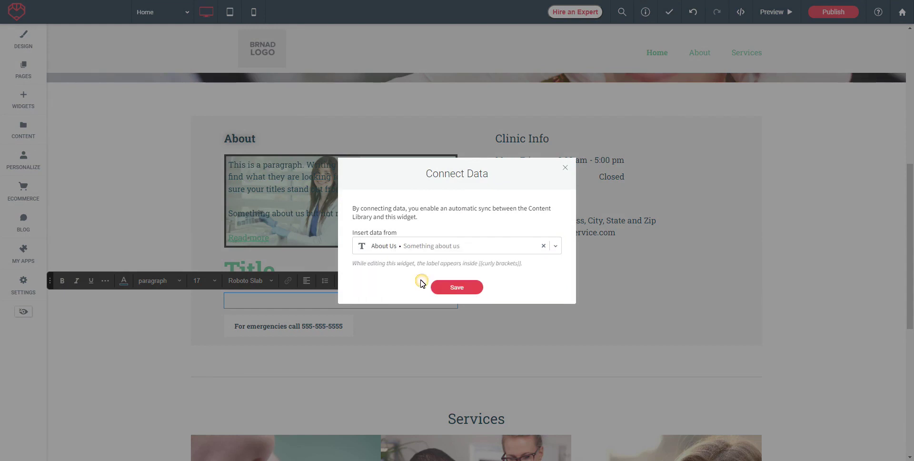
pyautogui.click(460, 288)
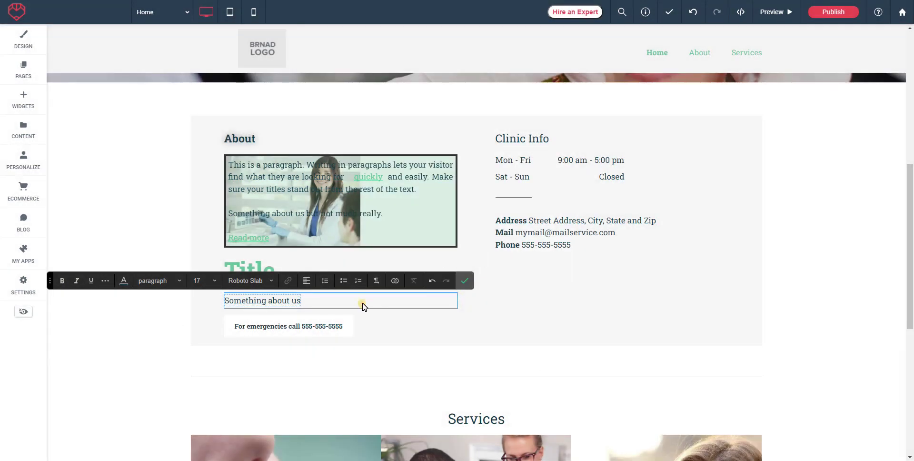
pyautogui.scroll(1, 304, 180)
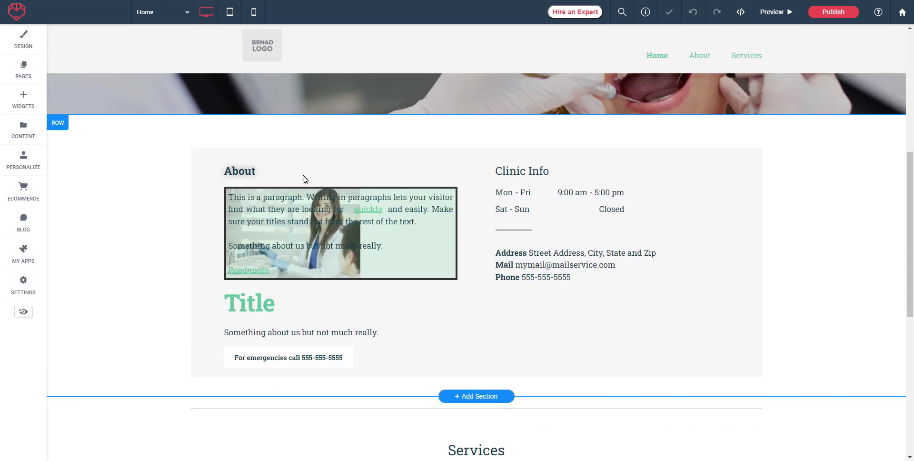
pyautogui.scroll(-2, 407, 182)
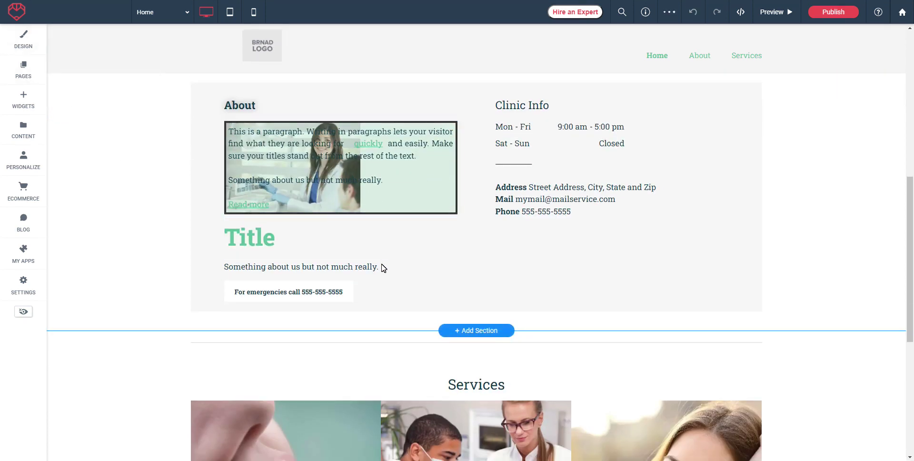
# Step: Add a New Paragraph text block below the styled About paragraph box
pyautogui.click(357, 207)
pyautogui.rightClick(333, 191)
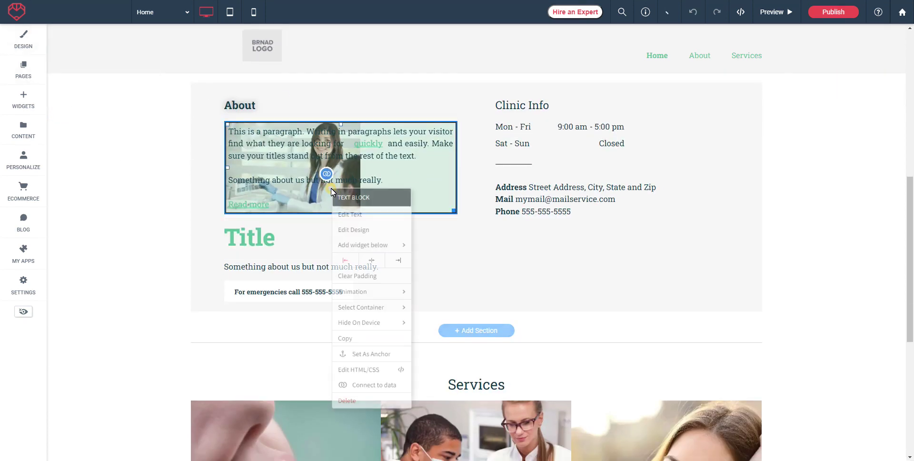
pyautogui.moveTo(356, 247)
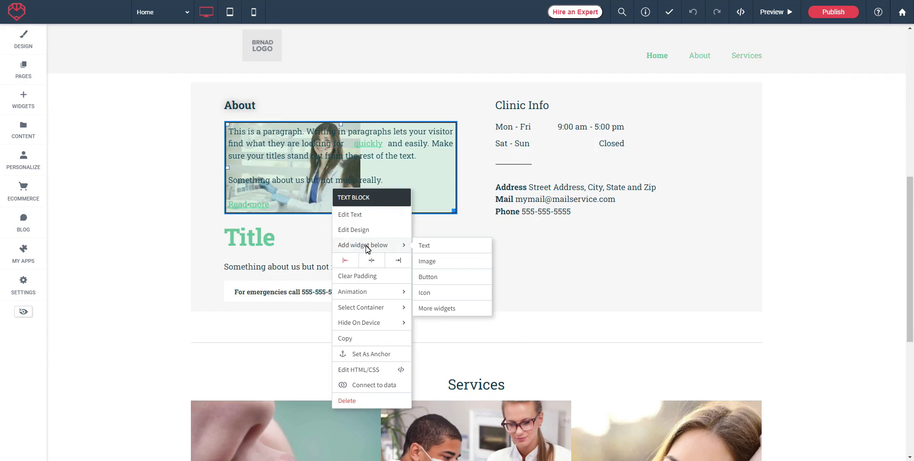
pyautogui.click(425, 247)
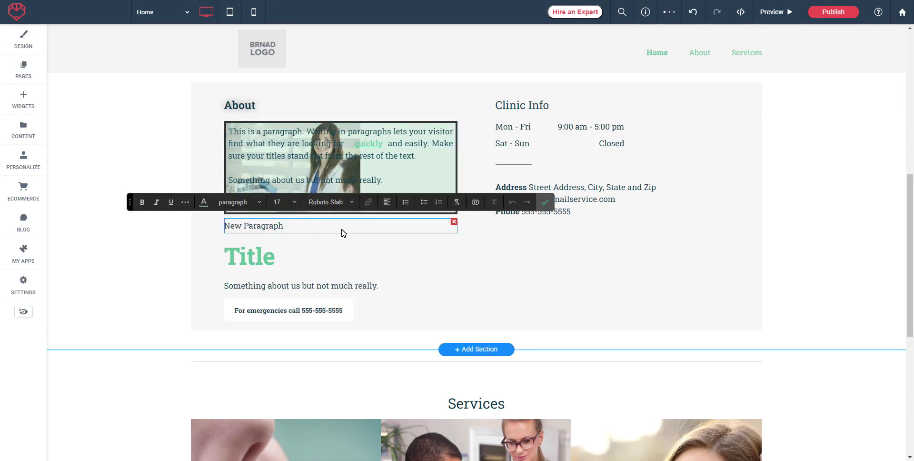
pyautogui.click(305, 239)
pyautogui.click(298, 226)
# Step: Add another New Paragraph text block below the Title heading
pyautogui.click(244, 256)
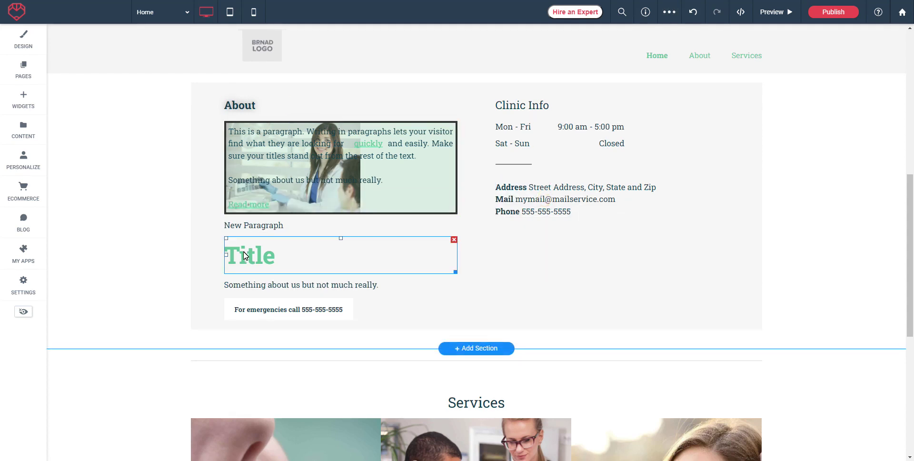
pyautogui.rightClick(337, 257)
pyautogui.moveTo(363, 90)
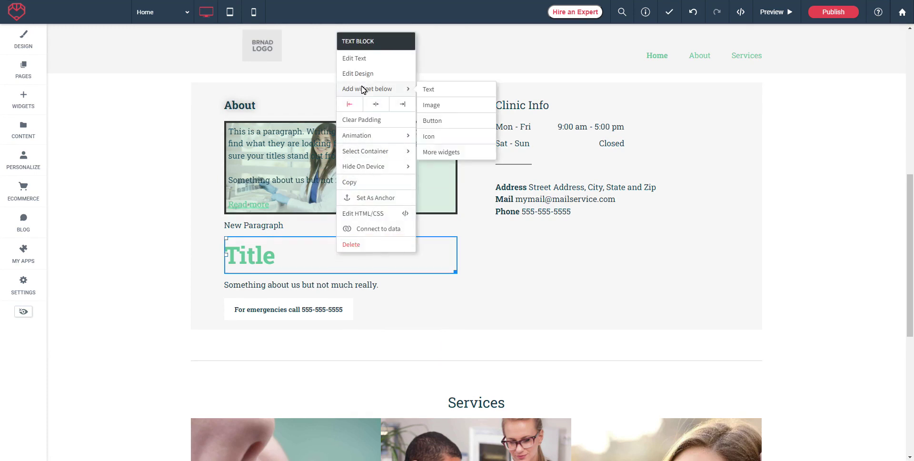
pyautogui.click(448, 89)
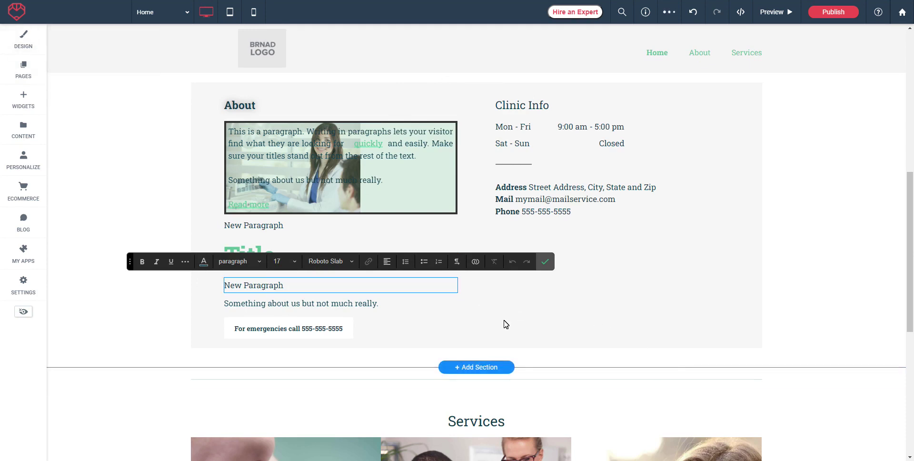
pyautogui.click(545, 261)
pyautogui.click(343, 303)
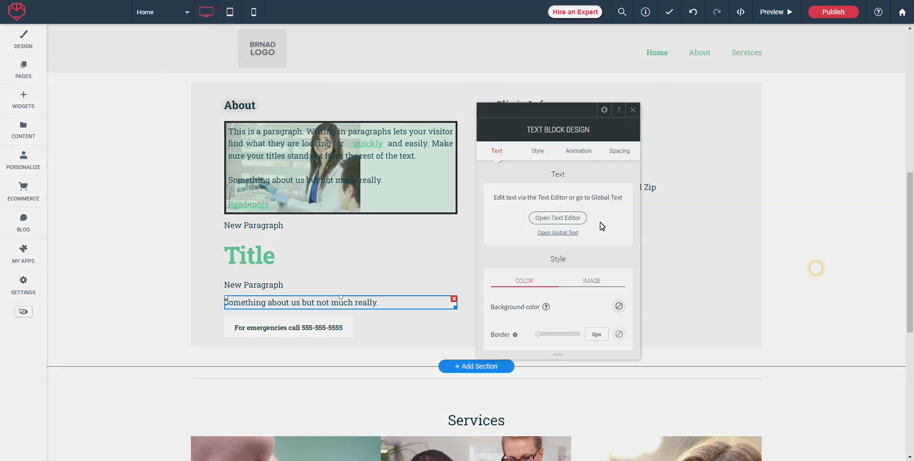
# Step: Copy and paste the 'Something about us' block to duplicate it
pyautogui.rightClick(285, 304)
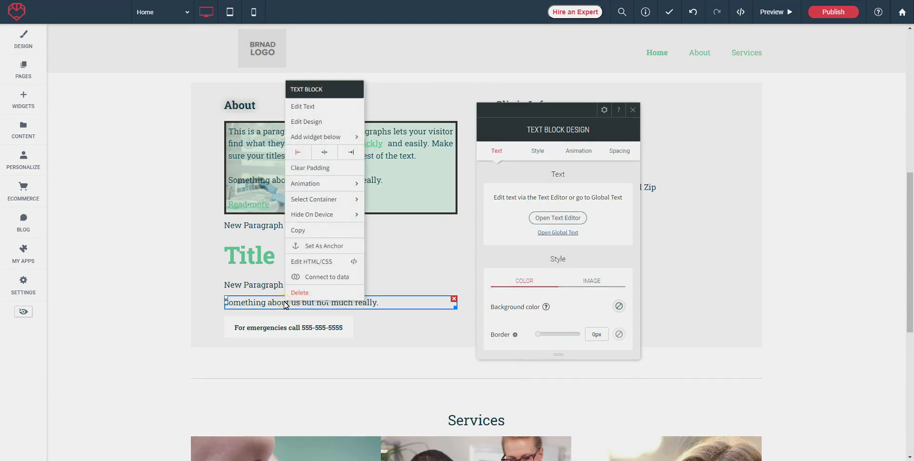
pyautogui.click(302, 230)
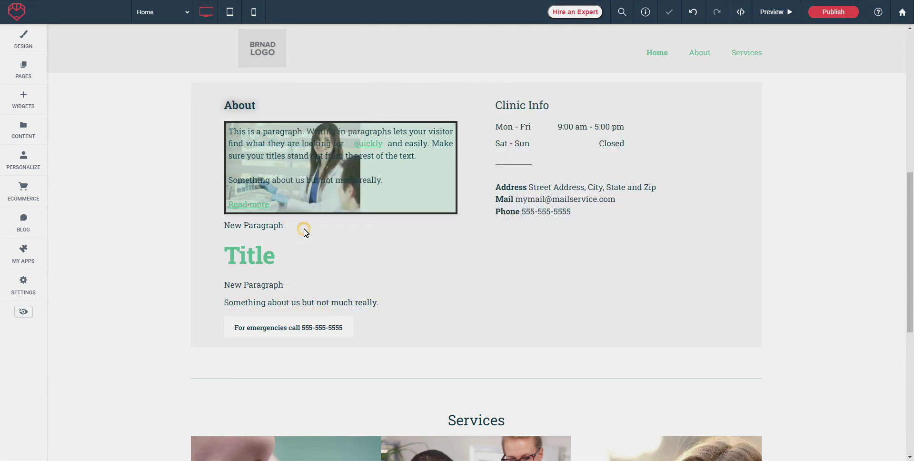
pyautogui.rightClick(248, 303)
pyautogui.click(263, 231)
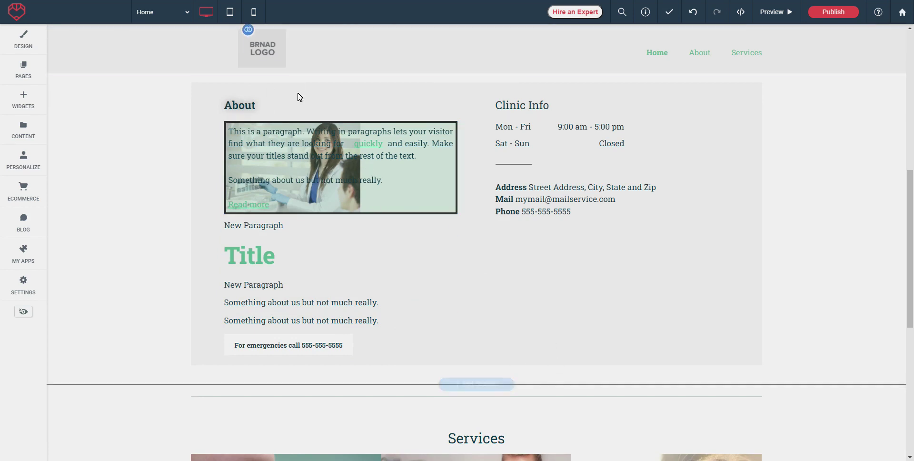
# Step: Copy the styled About paragraph box and paste it at the last 'Something about us' paragraph
pyautogui.rightClick(278, 139)
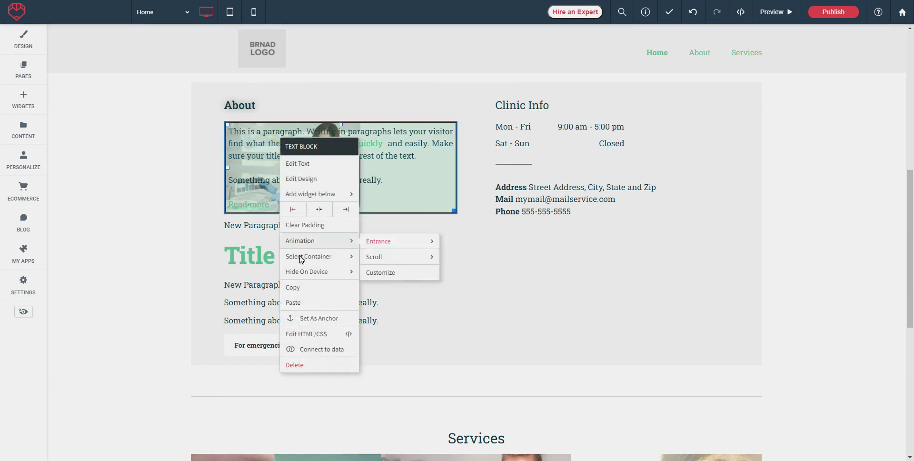
pyautogui.click(295, 286)
pyautogui.click(242, 320)
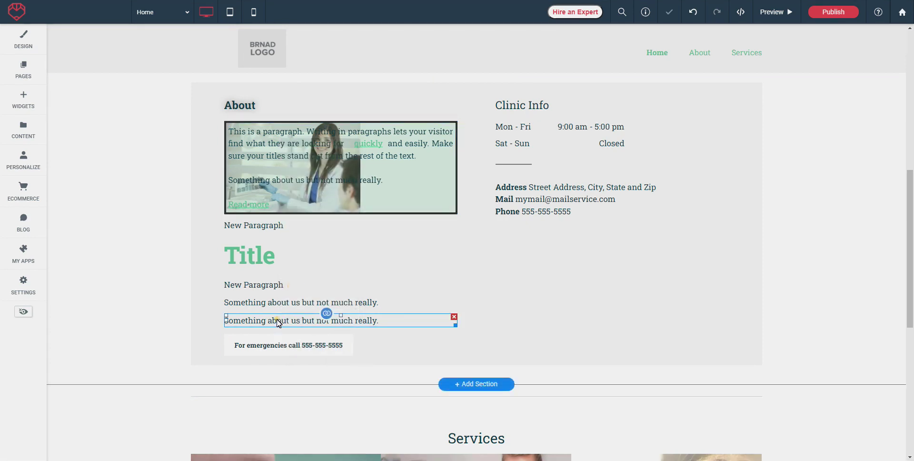
pyautogui.rightClick(279, 319)
pyautogui.click(291, 248)
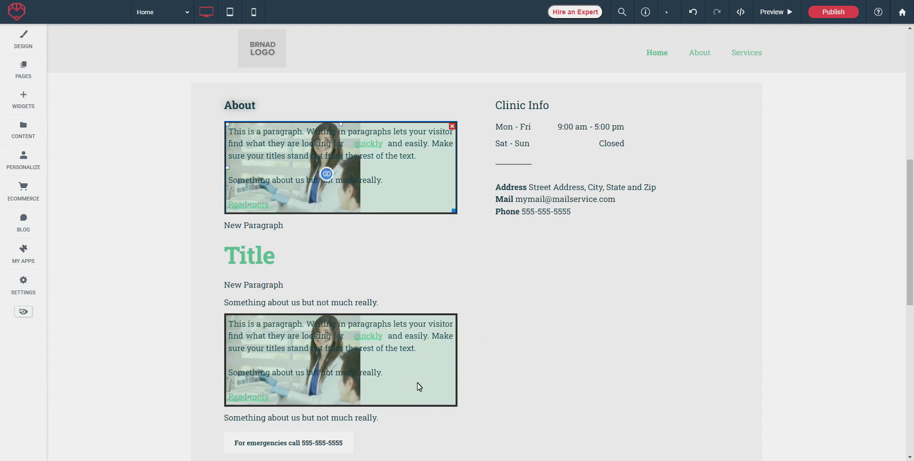
pyautogui.click(270, 337)
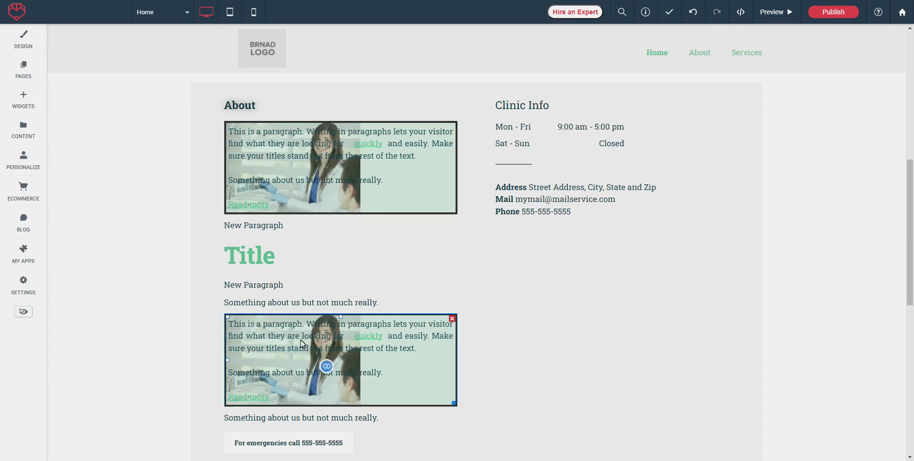